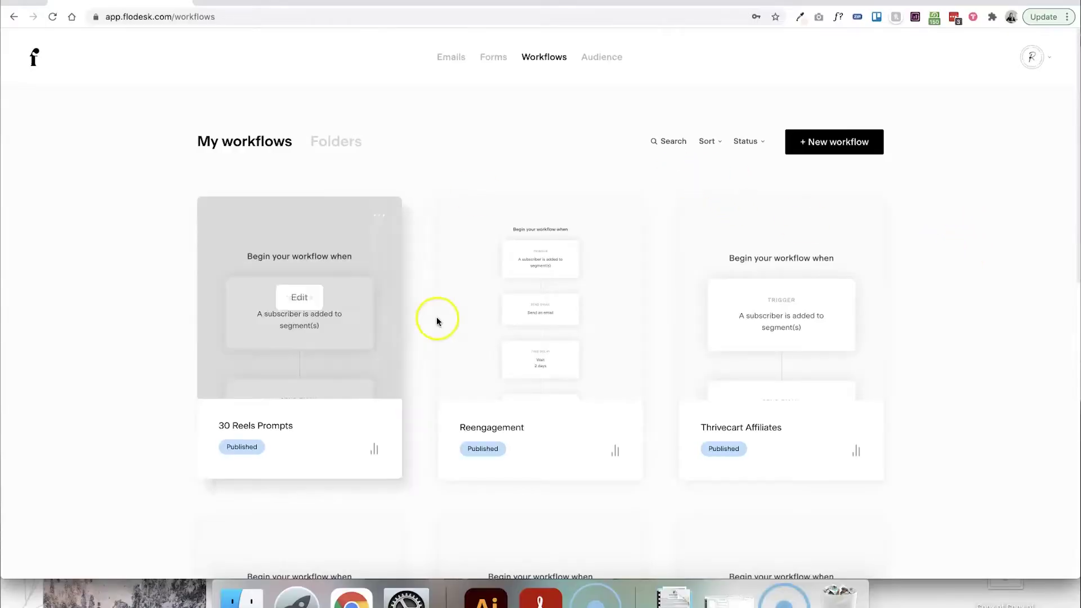
Create a new workflow from scratch and name it Freebie.
scroll(447, 314, down, 7)
scroll(451, 315, up, 7)
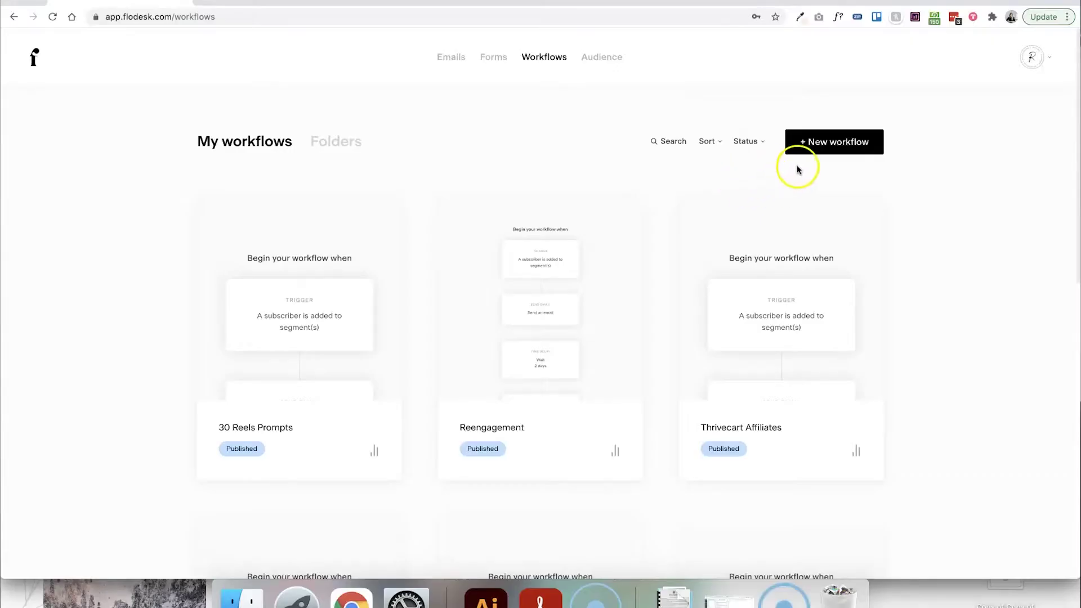
click(836, 146)
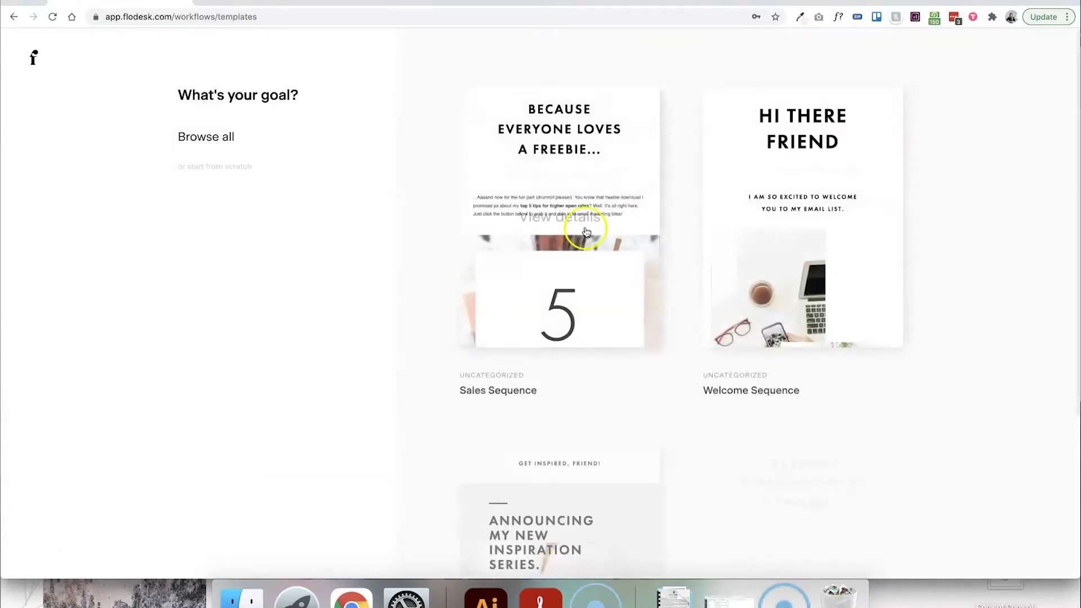
scroll(662, 255, down, 4)
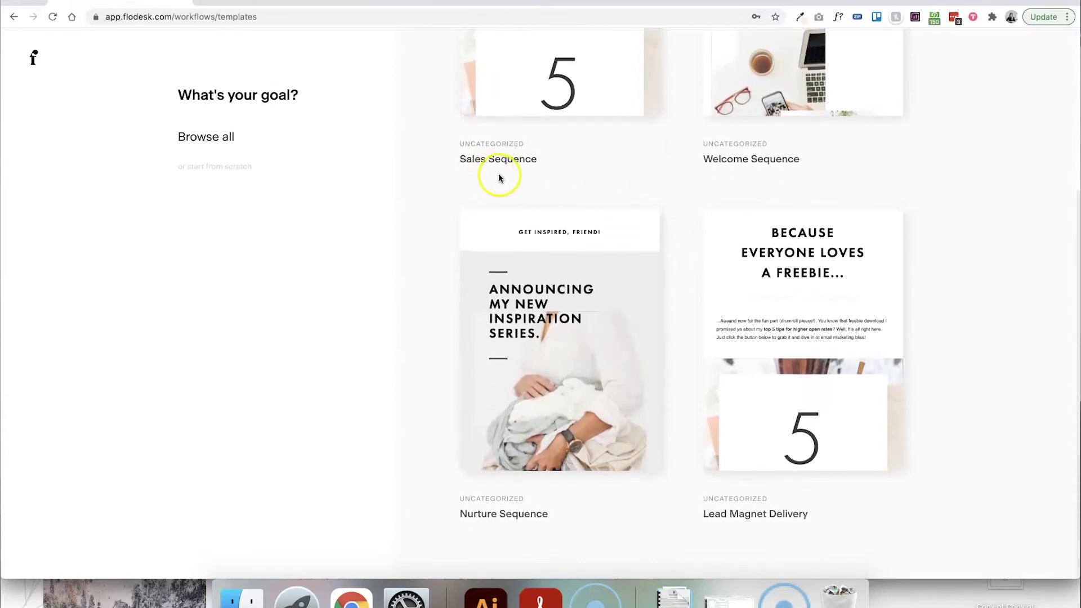
scroll(522, 198, up, 2)
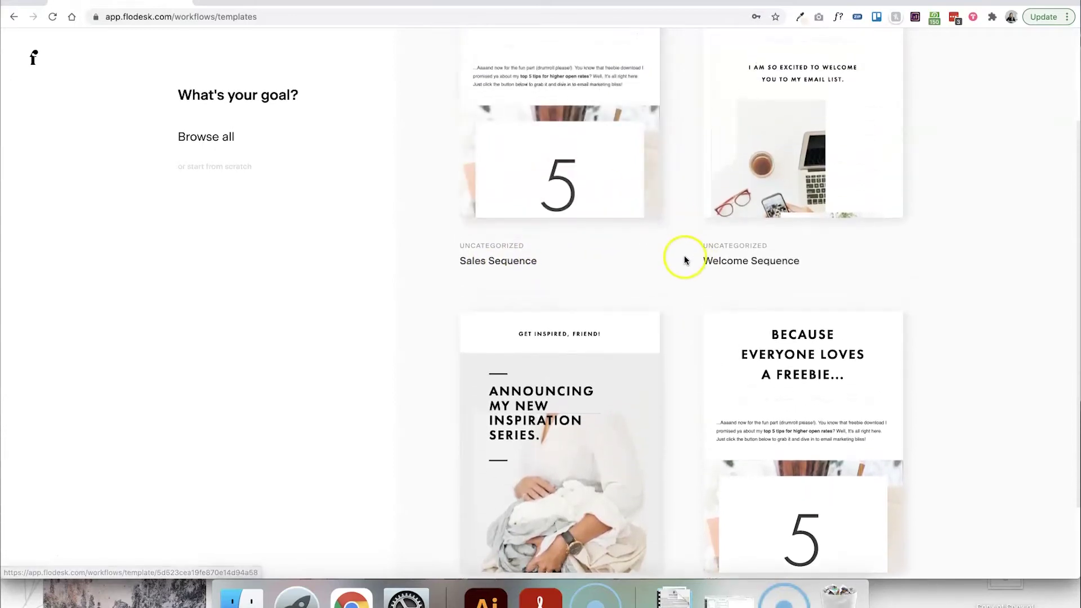
scroll(679, 297, down, 2)
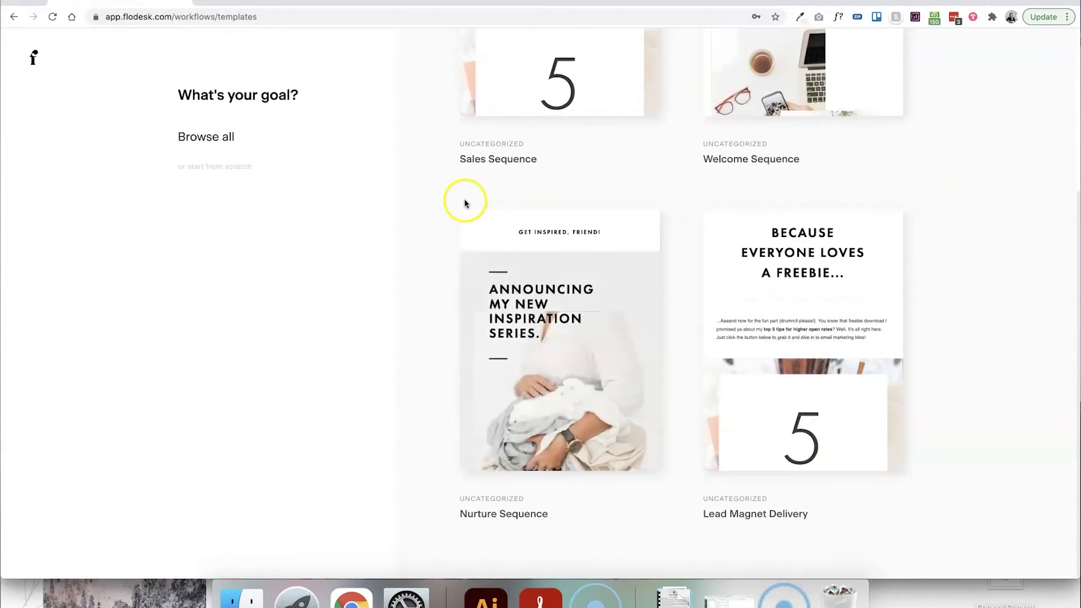
click(214, 169)
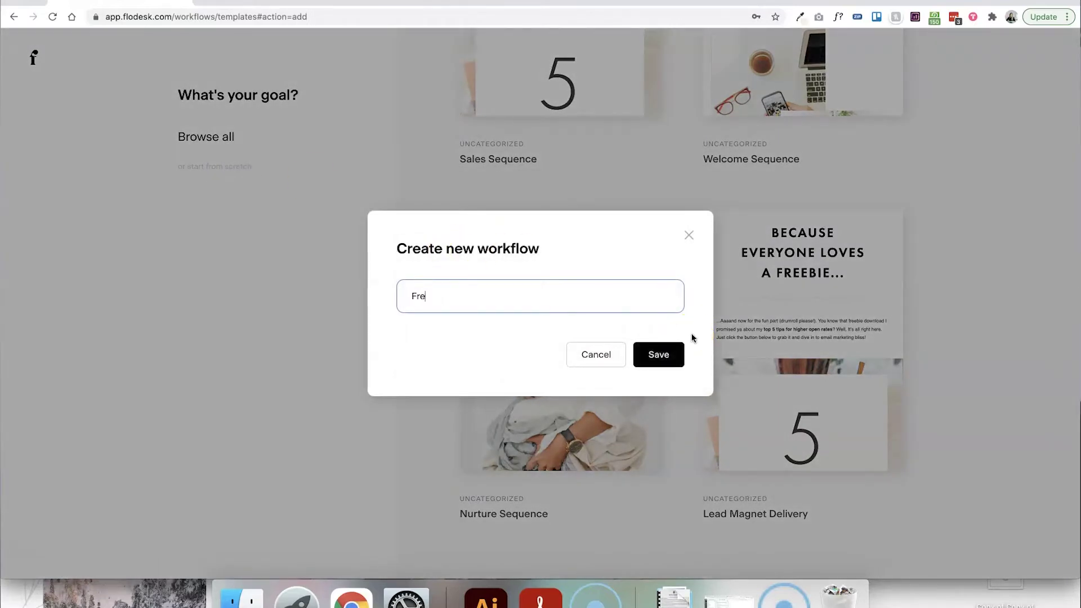
click(638, 356)
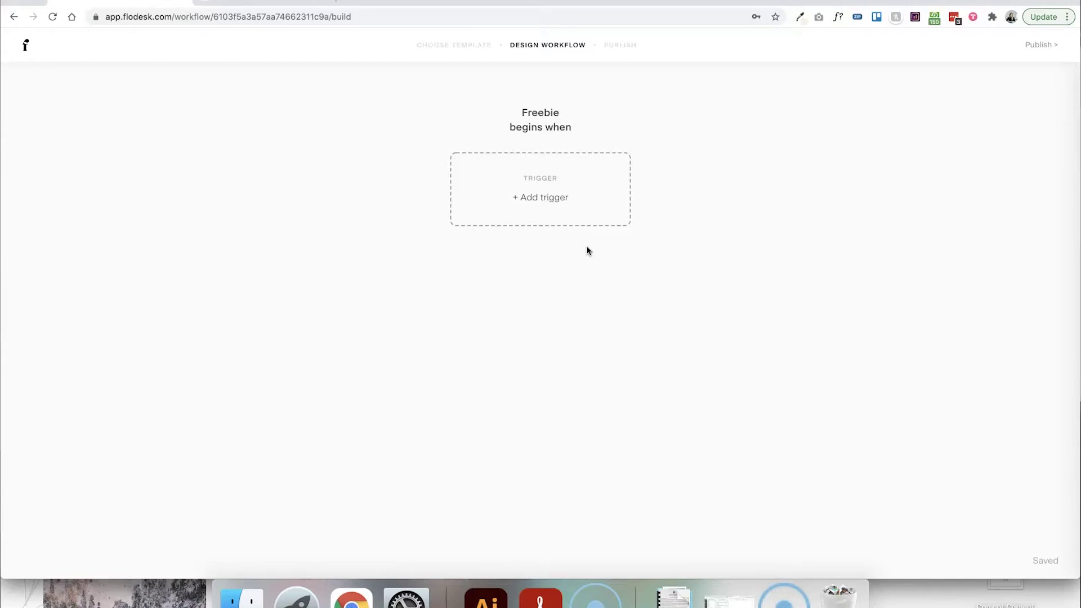
Add a trigger that begins the Freebie workflow when a subscriber is added to segment(s).
click(538, 200)
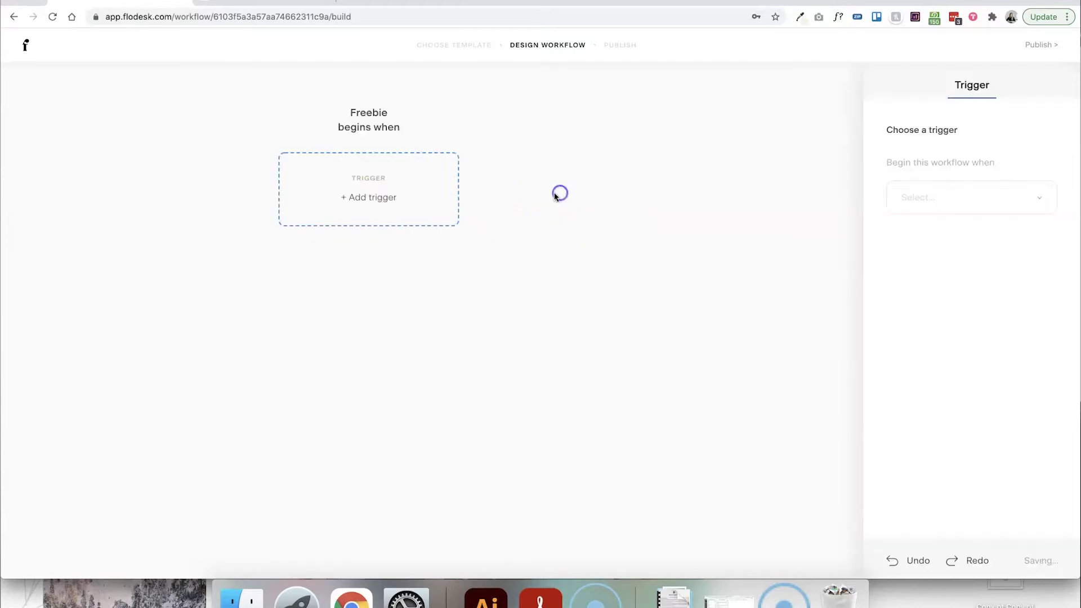
click(960, 202)
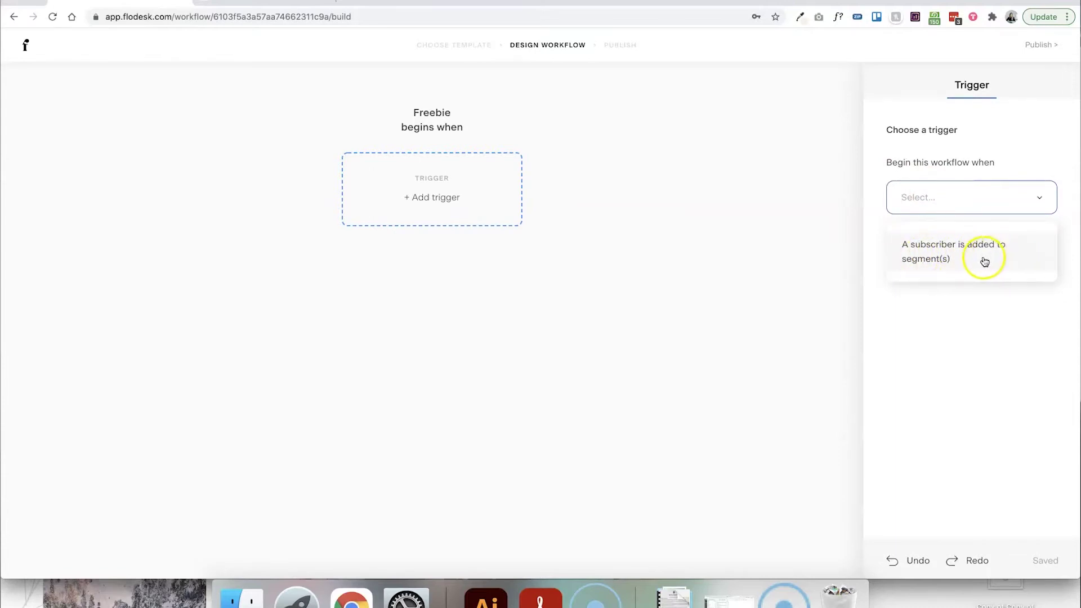
click(928, 264)
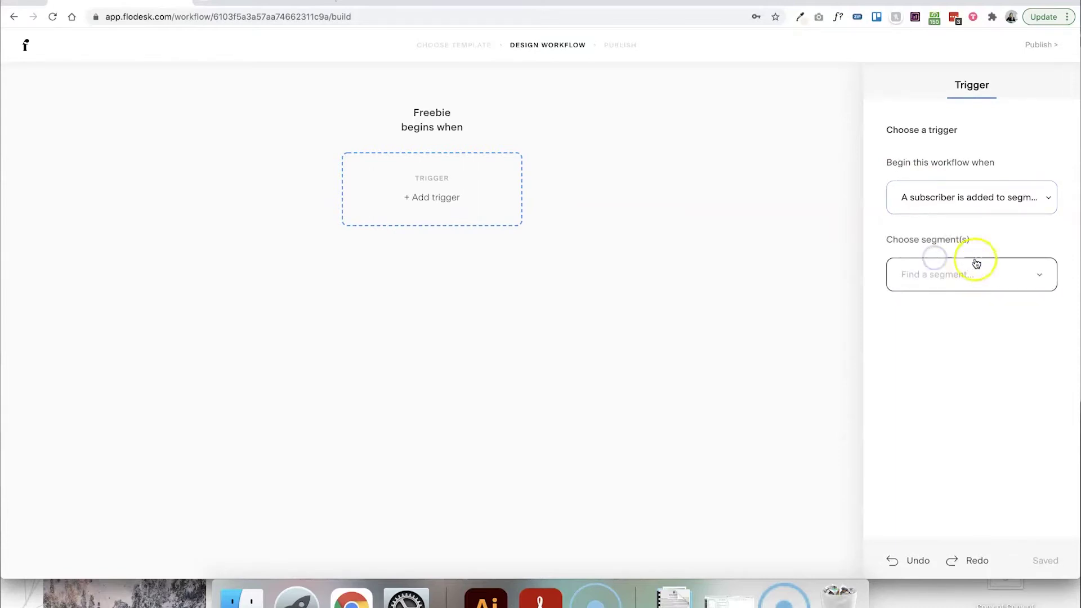
Examine the existing segments in the trigger's segment choices and on the audience Segments page.
click(1037, 279)
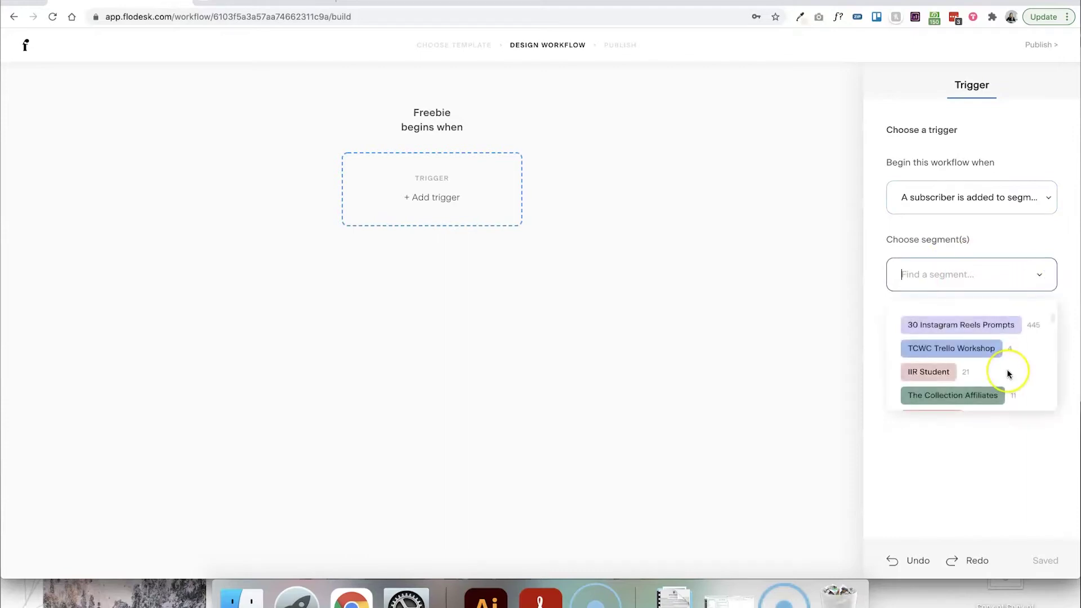
scroll(1008, 373, down, 10)
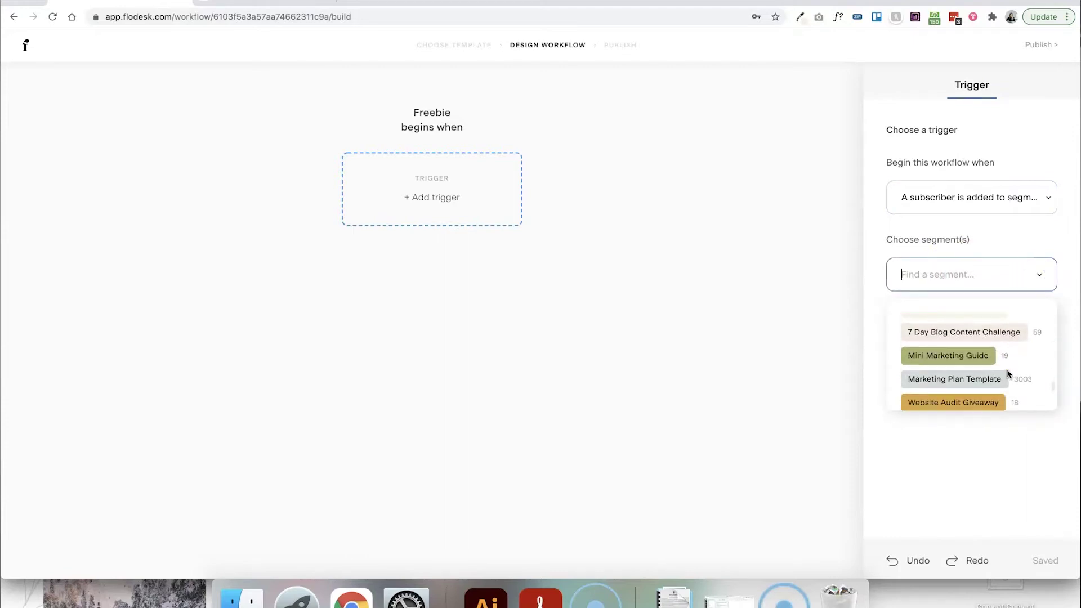
scroll(1008, 373, up, 10)
click(998, 244)
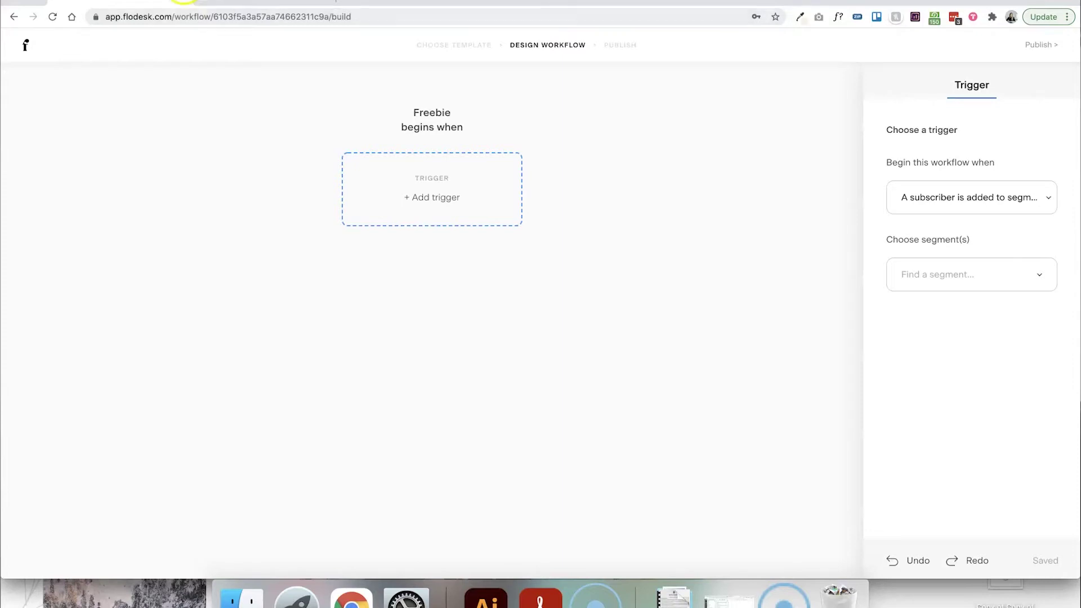
click(261, 5)
click(606, 58)
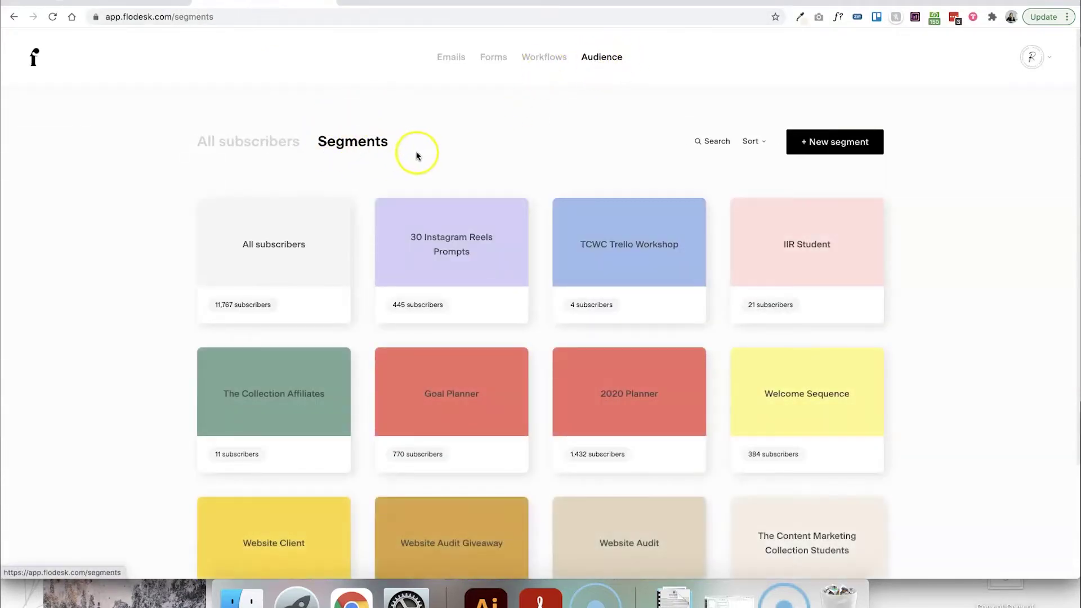
scroll(417, 156, down, 5)
scroll(416, 156, up, 3)
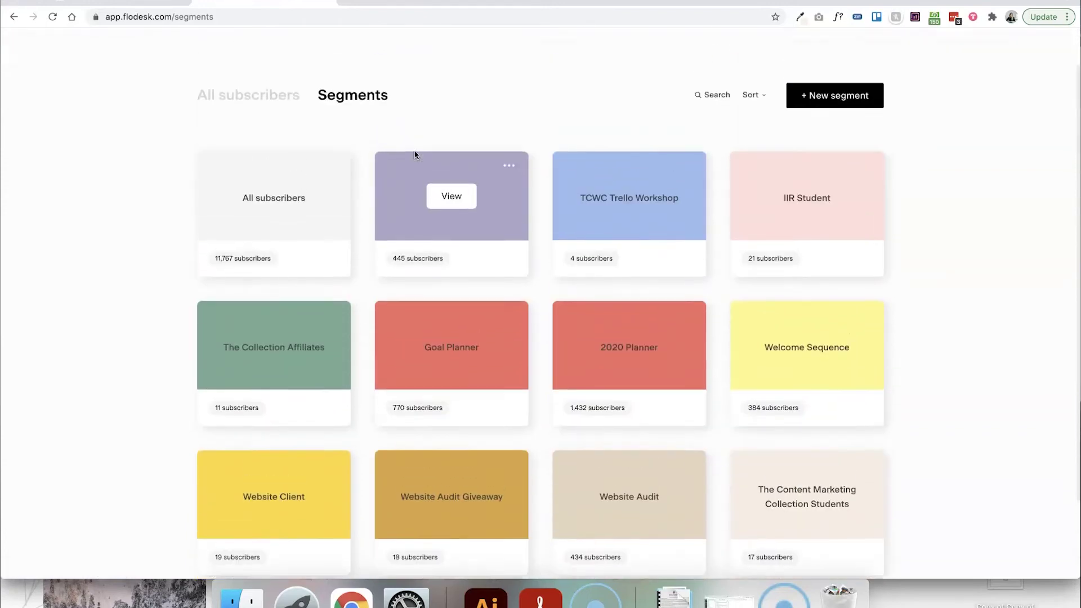
scroll(415, 151, down, 3)
scroll(560, 147, up, 5)
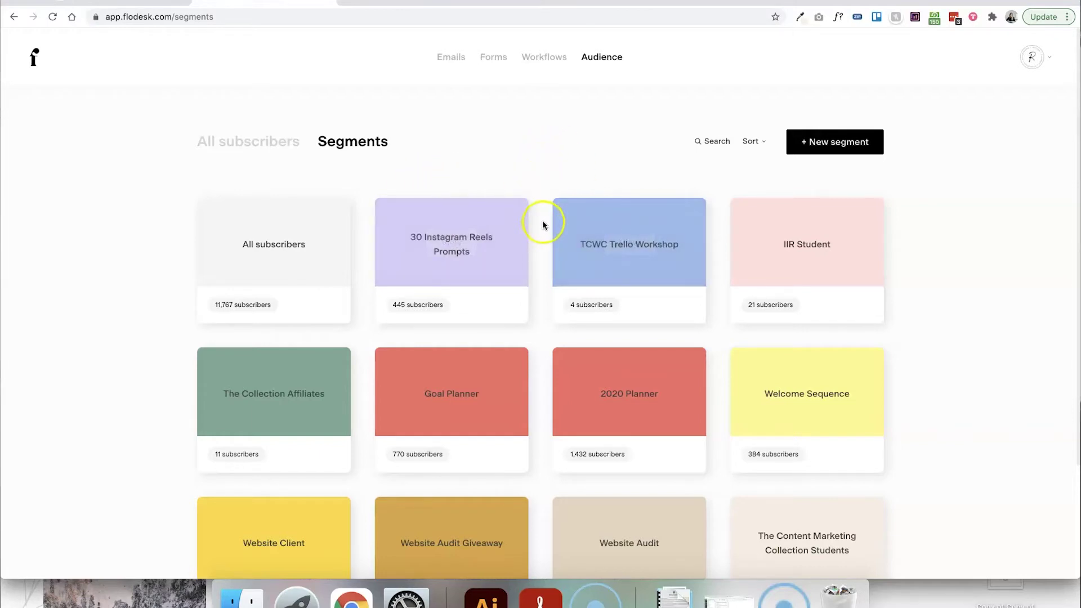
scroll(666, 143, down, 3)
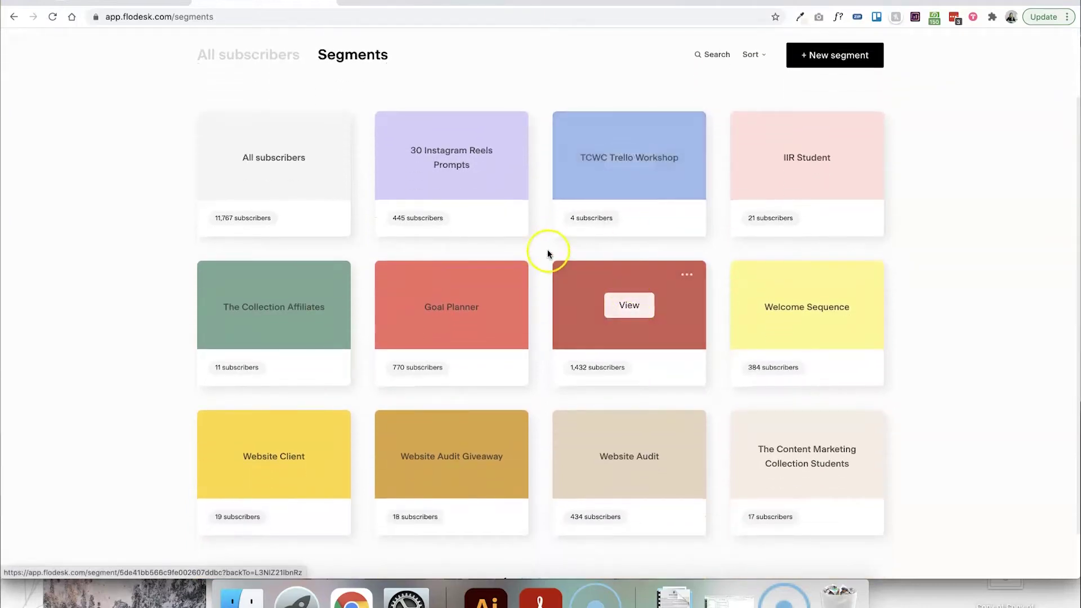
scroll(550, 229, up, 3)
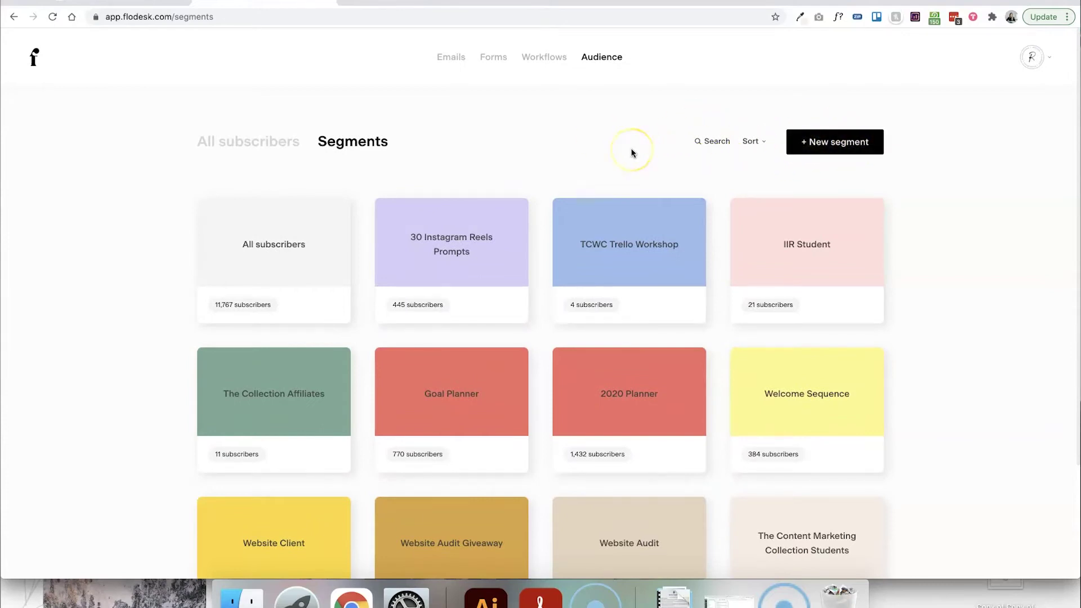
Return to the Freebie workflow and choose 30 Instagram Reels Prompts as the trigger's segment.
click(139, 3)
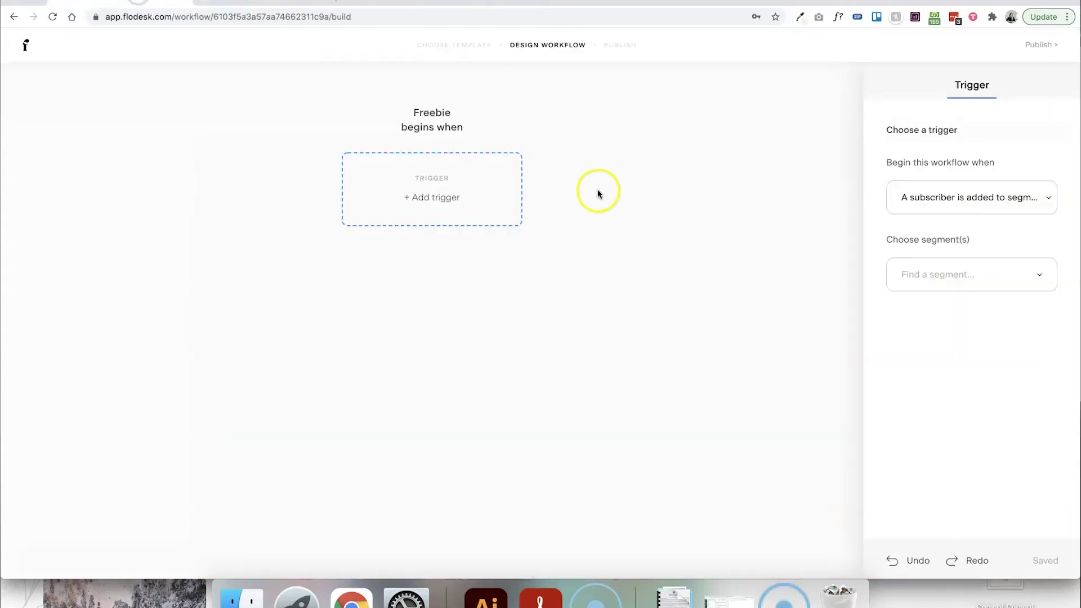
click(1040, 273)
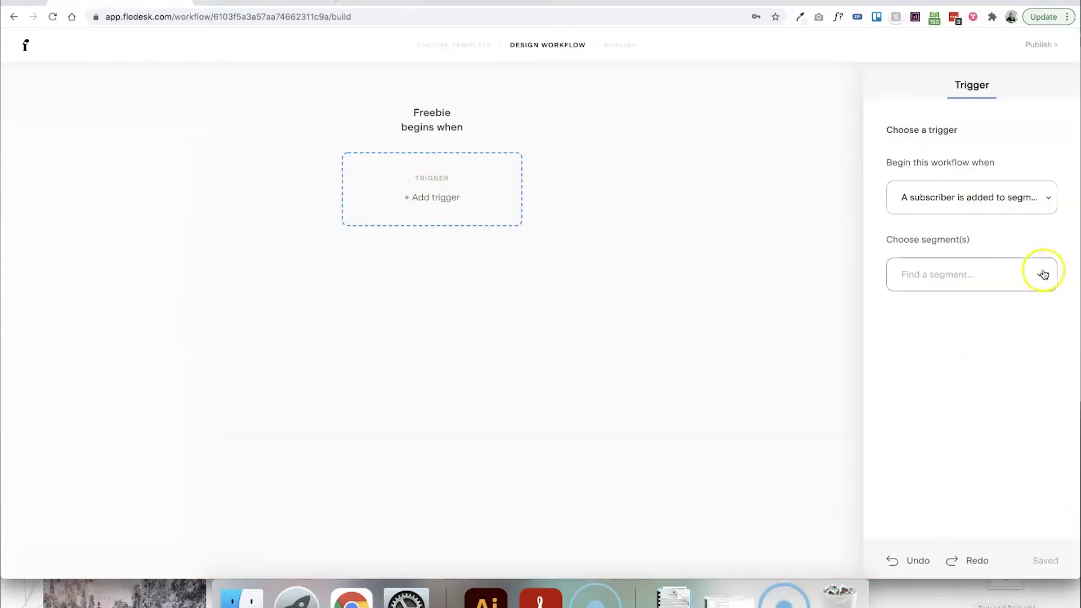
scroll(1001, 365, down, 5)
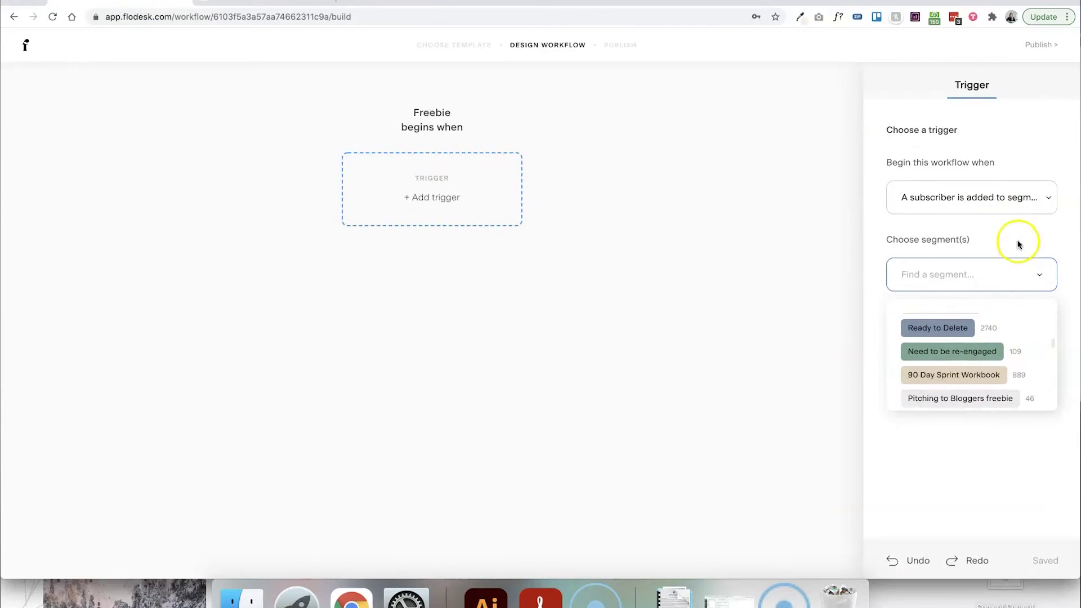
scroll(980, 344, up, 5)
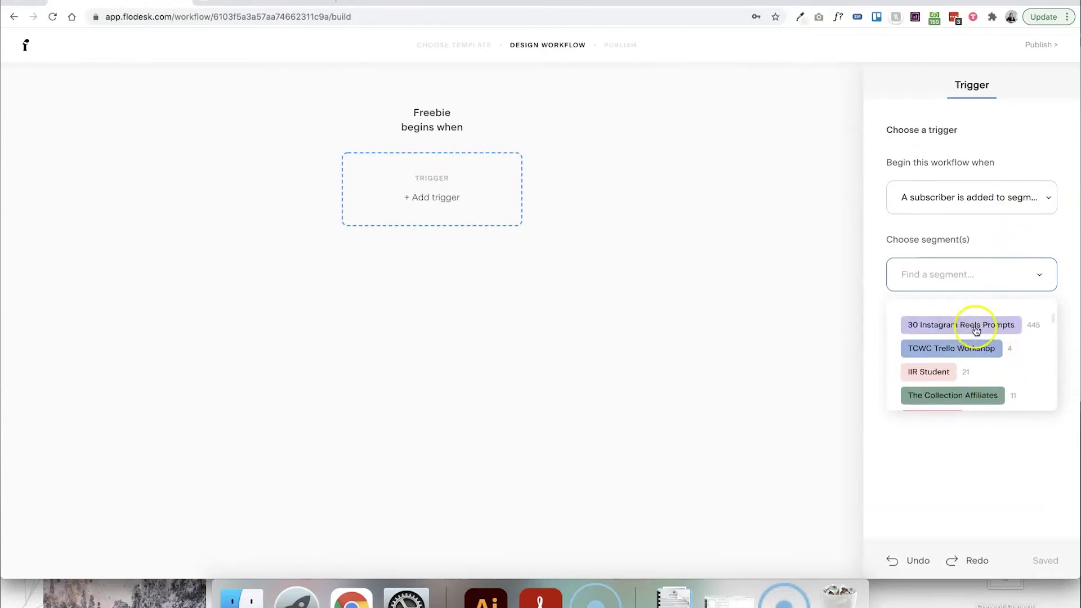
click(976, 331)
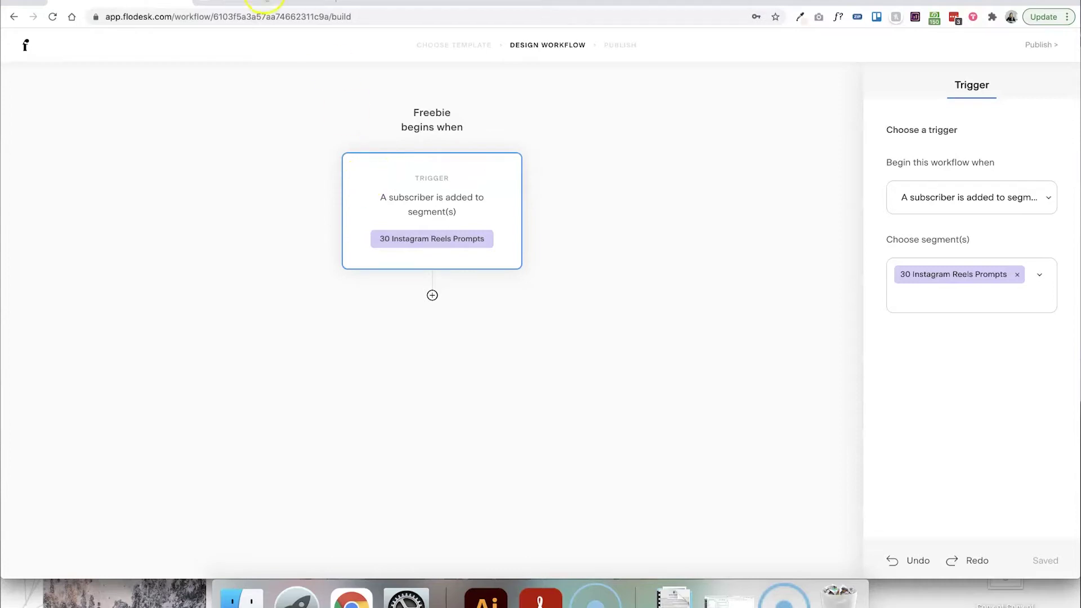
Check which segment is assigned to the "Instagram Reels Prompts - full page" form, leaving the assignment as it is.
click(266, 1)
click(494, 57)
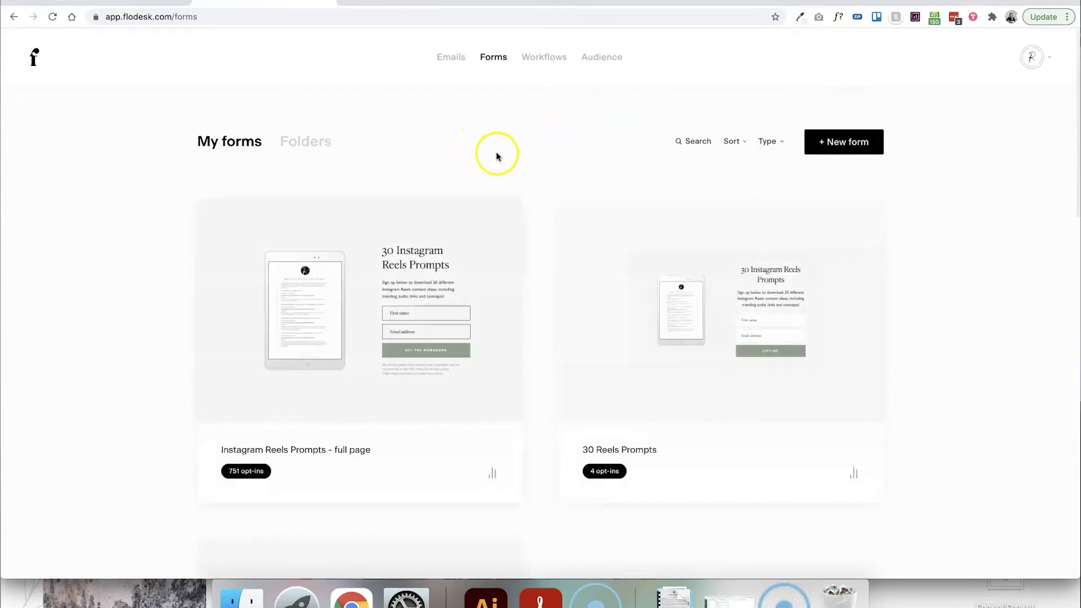
mouse_move(480, 285)
mouse_move(510, 206)
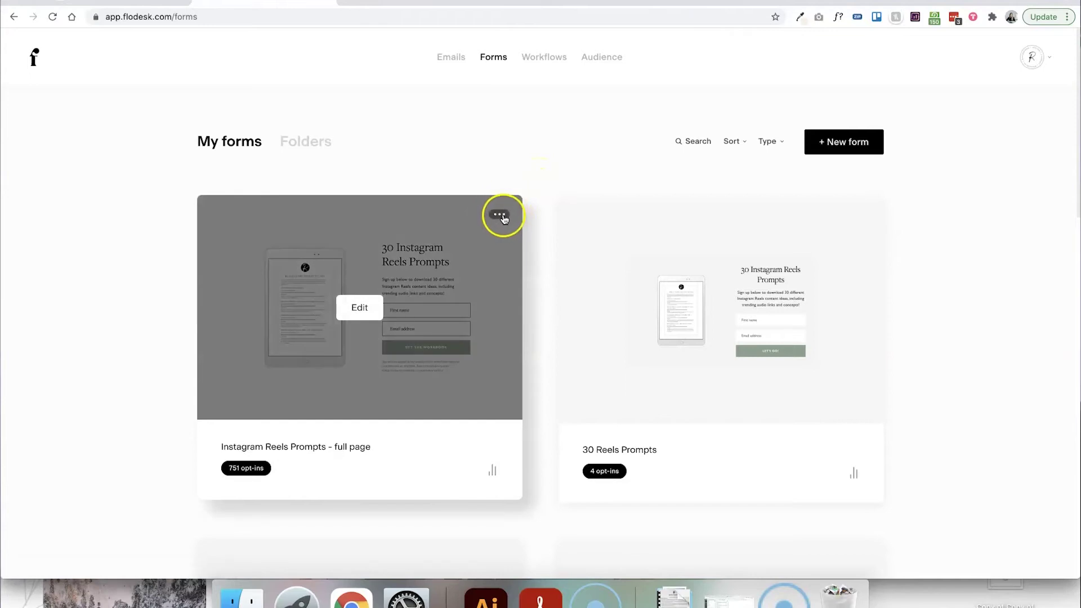
click(499, 216)
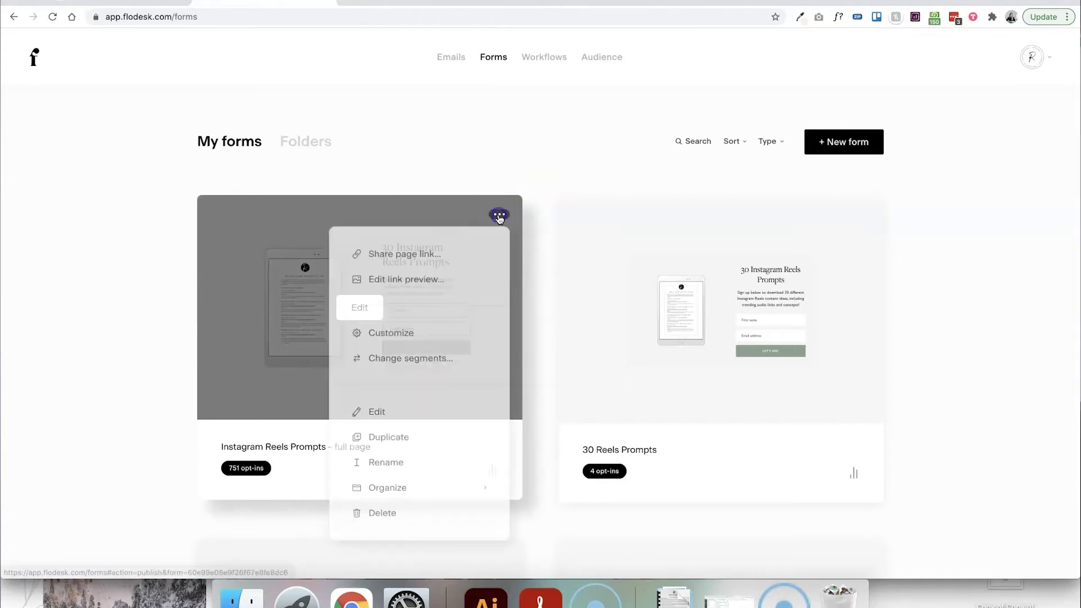
click(442, 360)
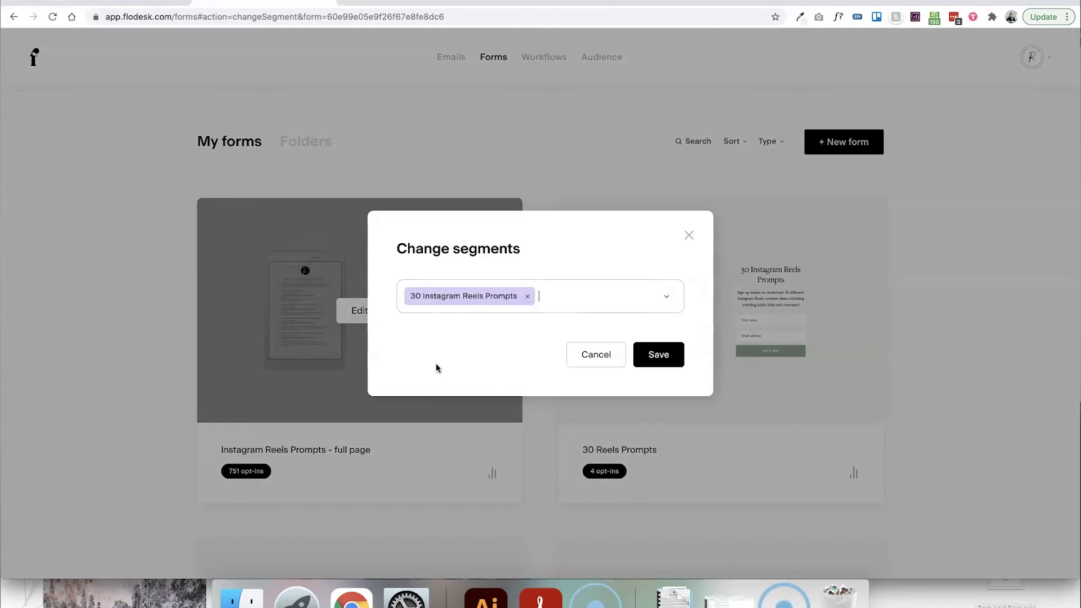
click(436, 302)
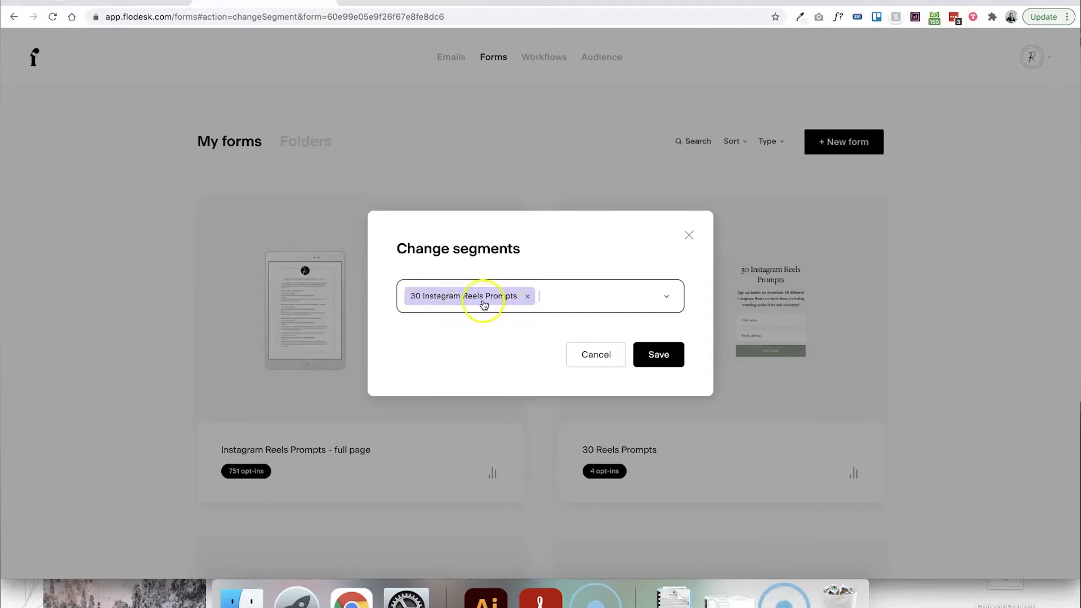
click(689, 234)
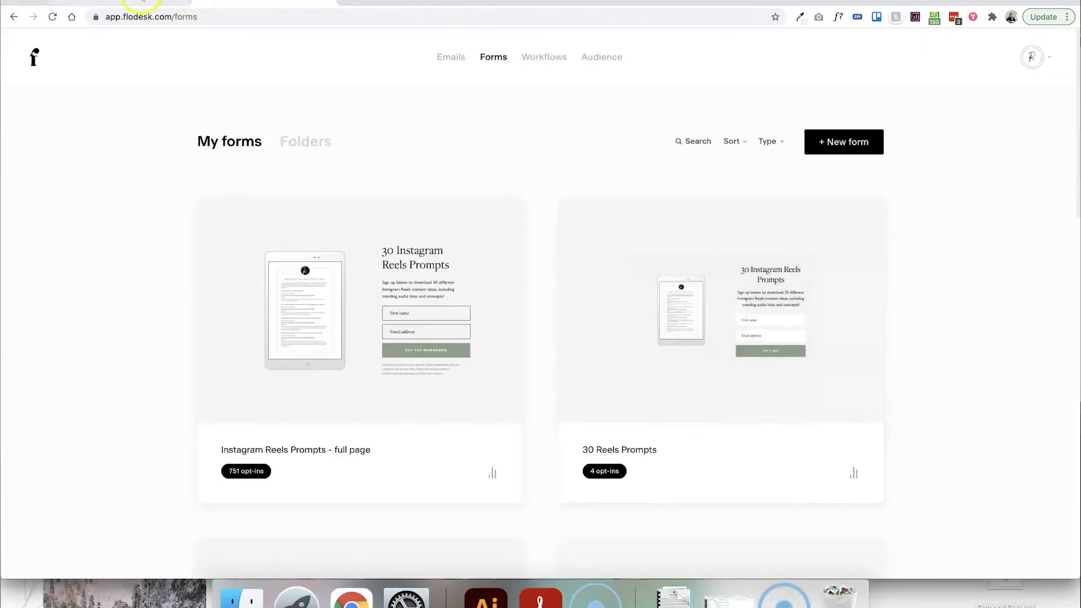
Return to the Freebie workflow, add a time delay after the trigger, and check the available delay types and time units.
click(141, 3)
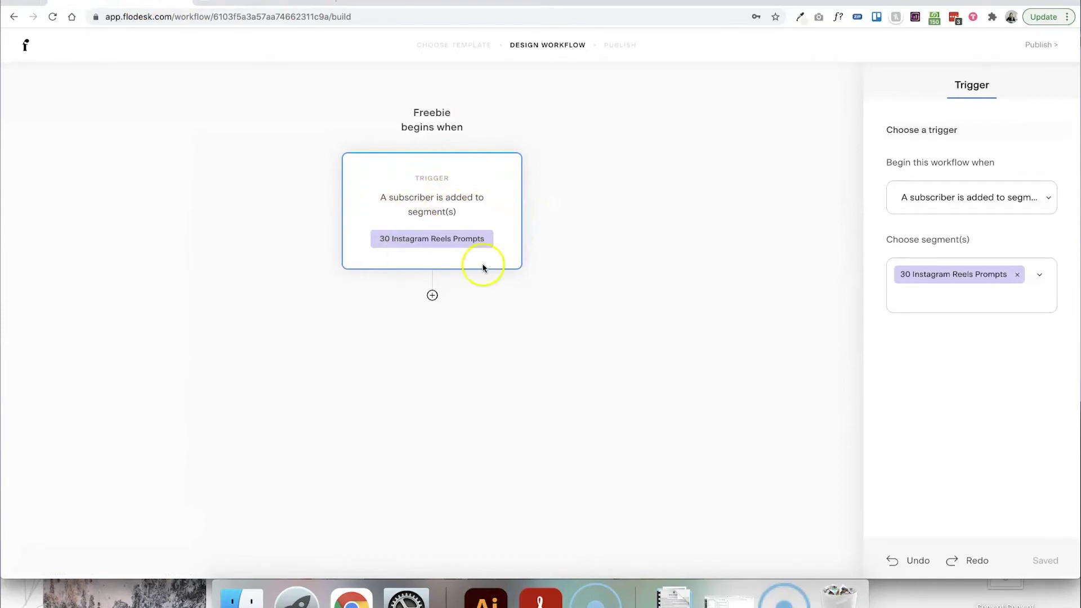
click(433, 296)
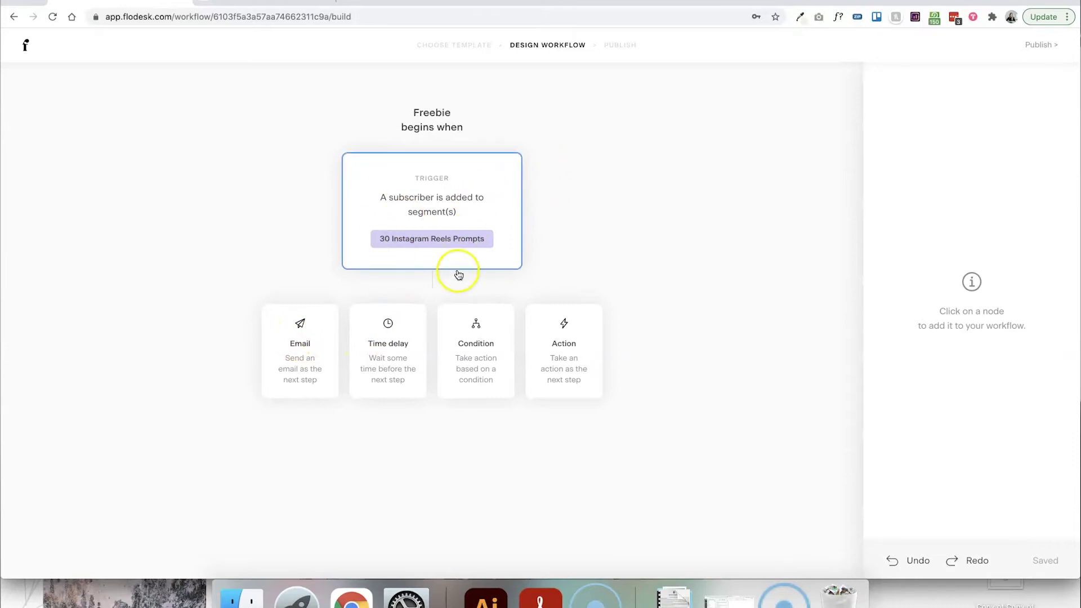
click(393, 347)
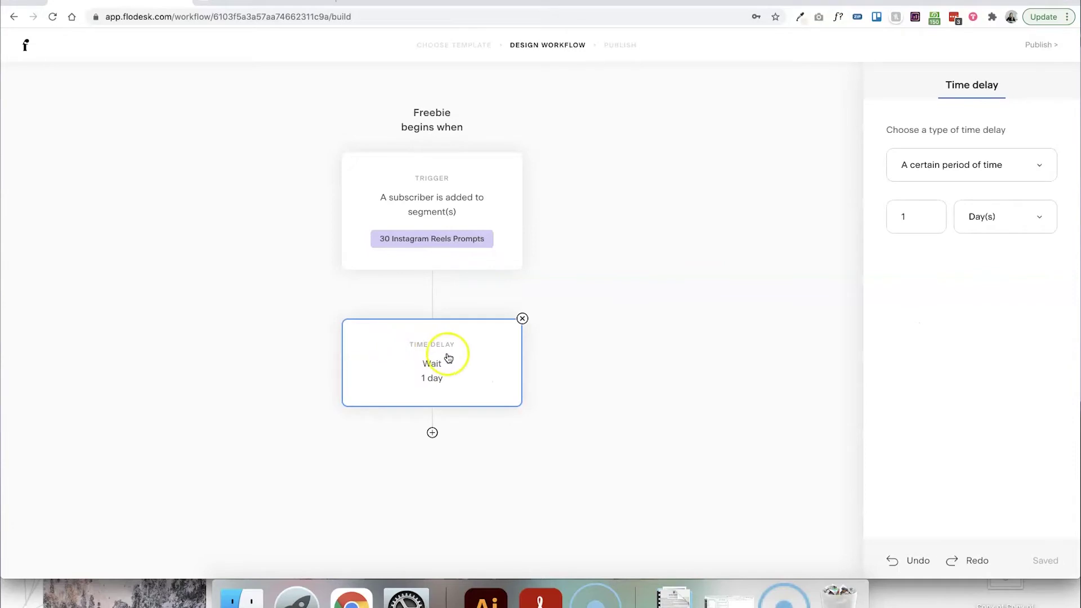
click(1037, 165)
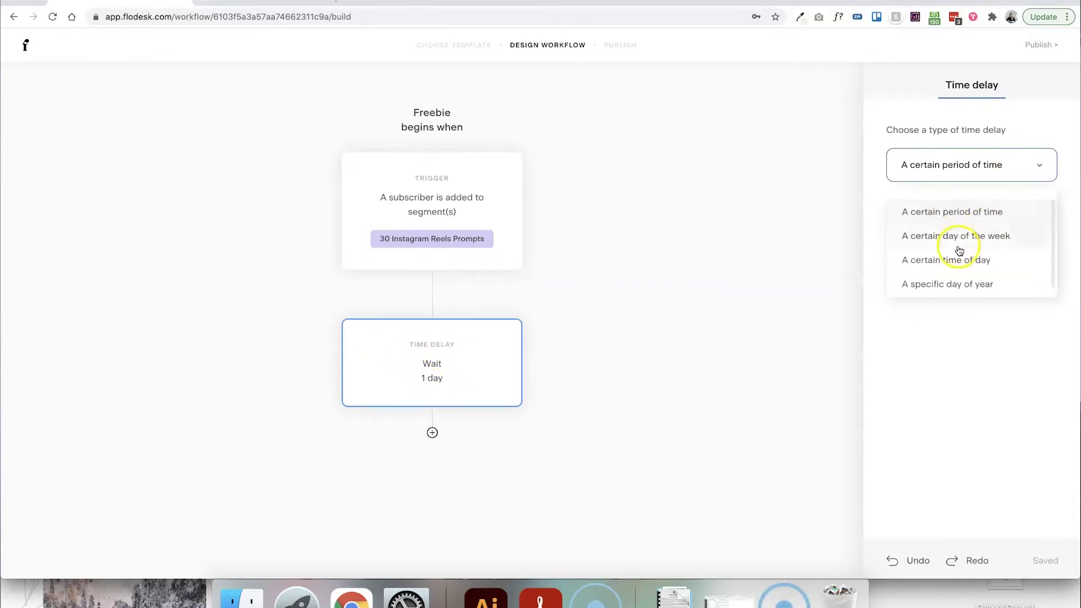
click(1025, 141)
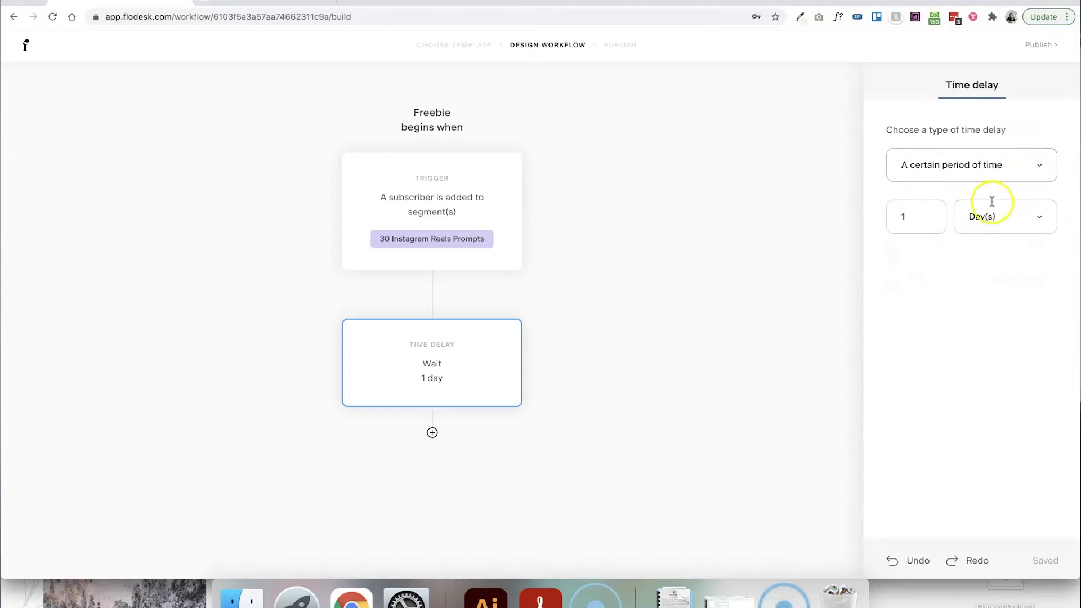
click(1032, 222)
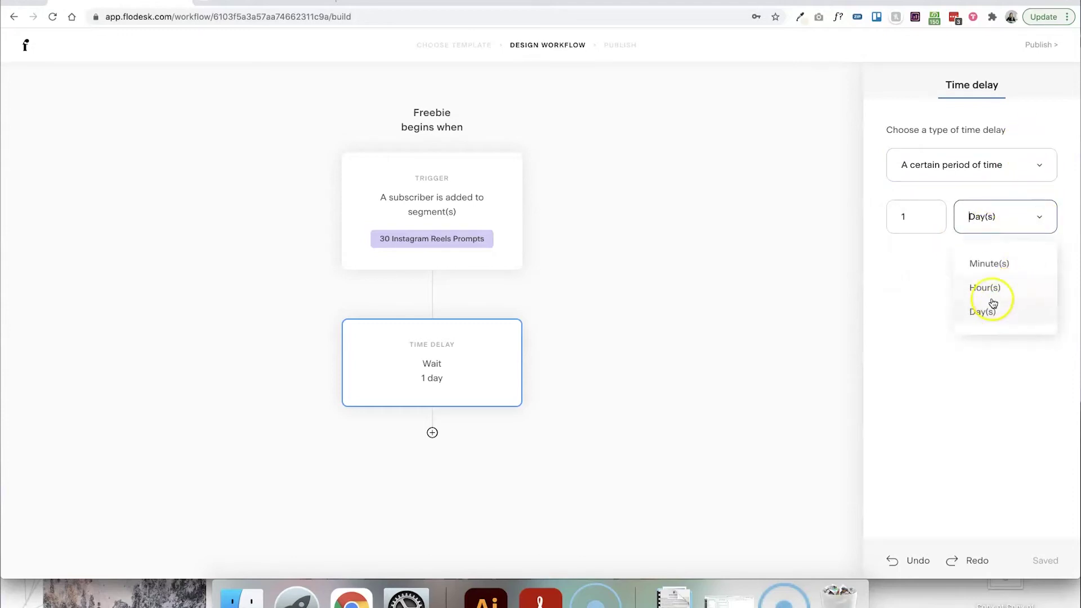
click(942, 251)
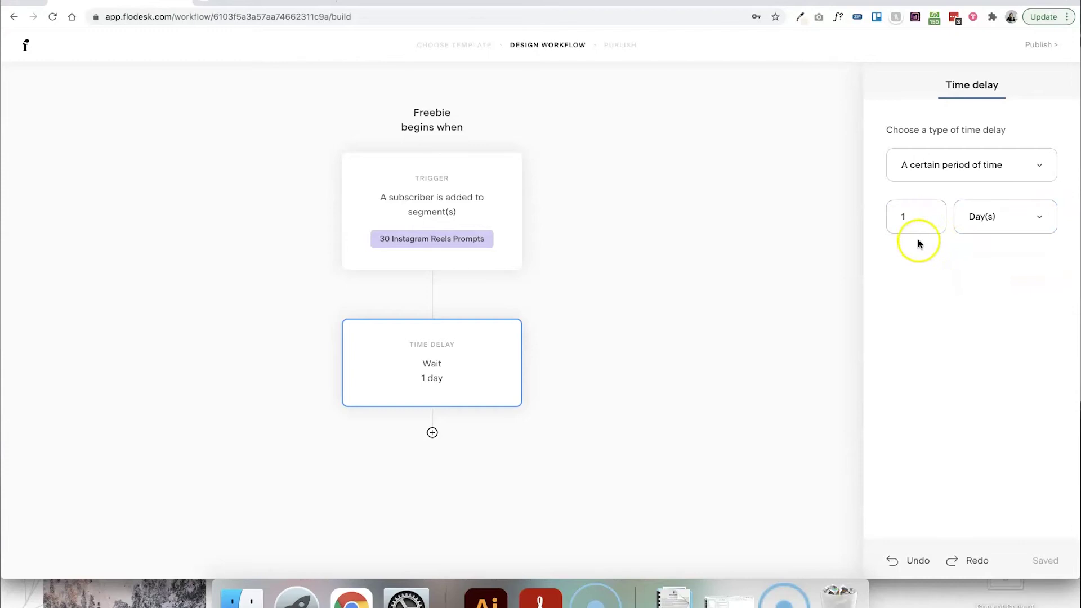
Delete the time delay from the workflow.
mouse_move(406, 309)
click(432, 435)
click(554, 344)
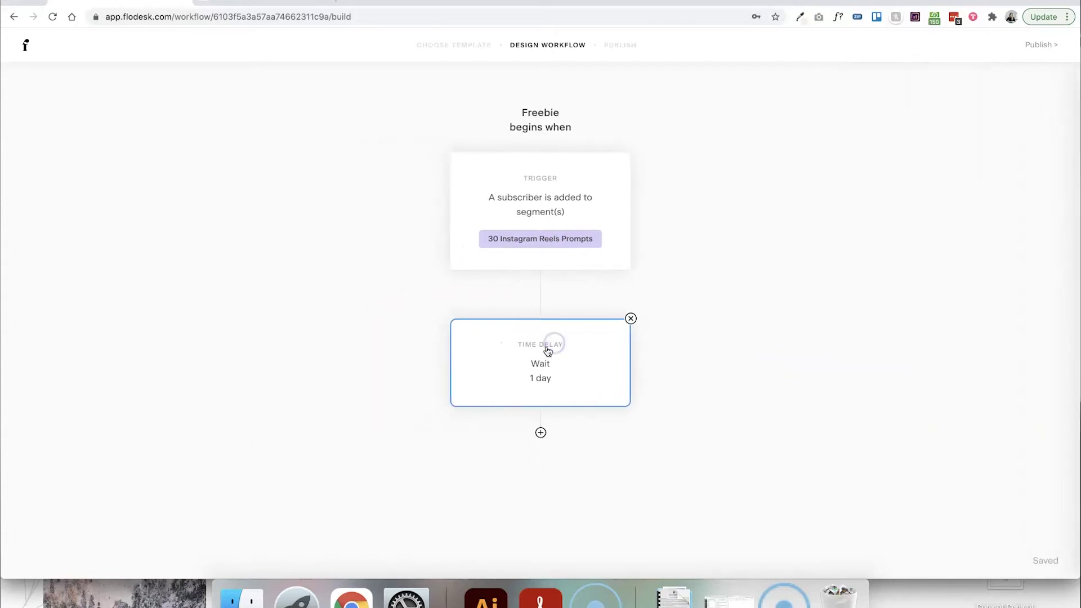
click(623, 404)
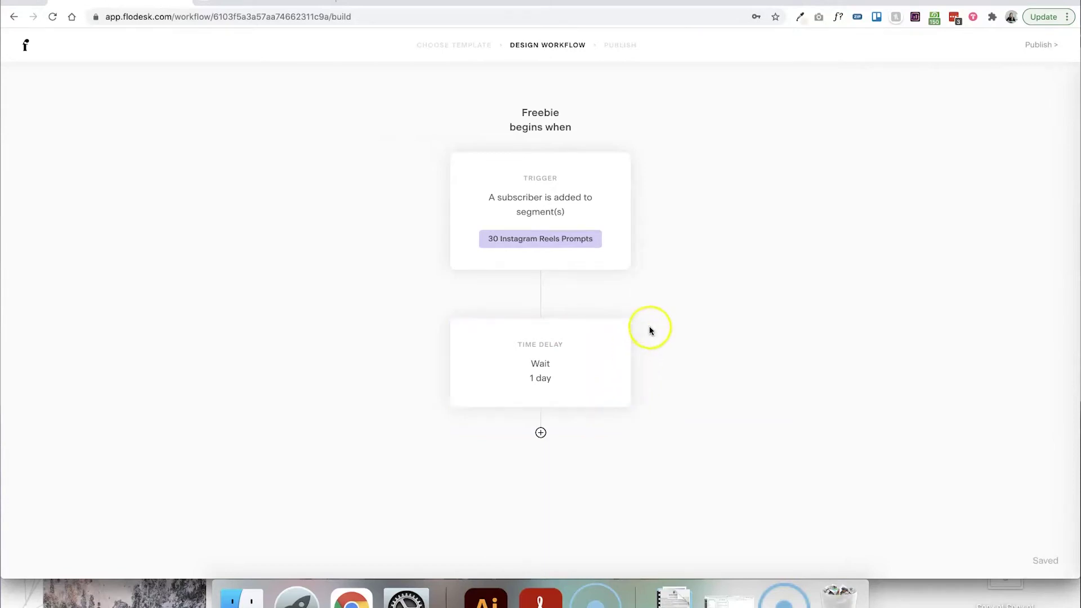
click(629, 319)
click(634, 338)
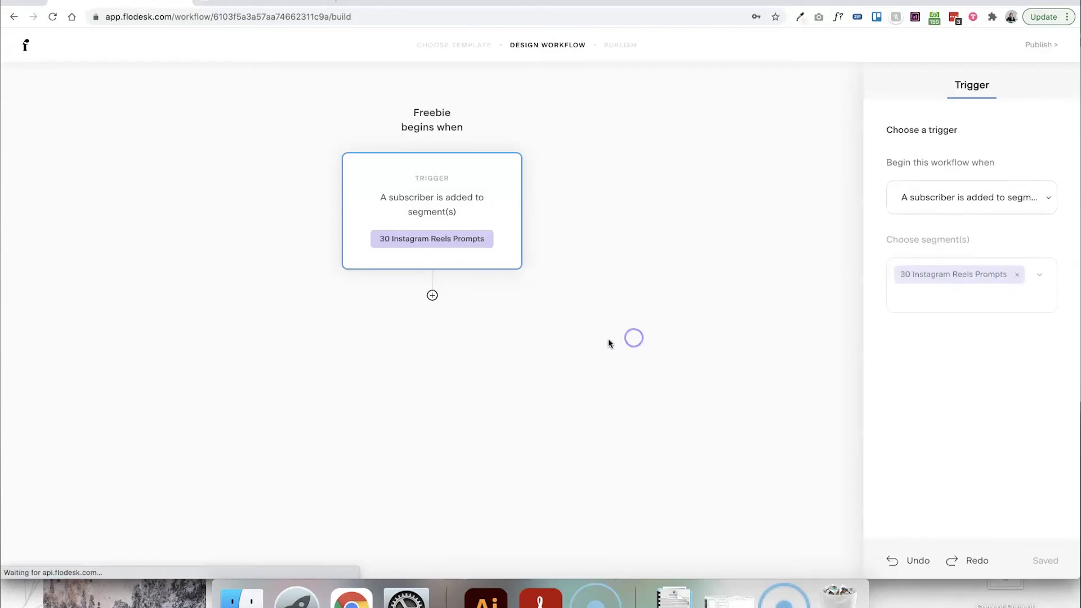
Try an action after the trigger that removes subscribers from segment(s), and delete it again.
click(433, 298)
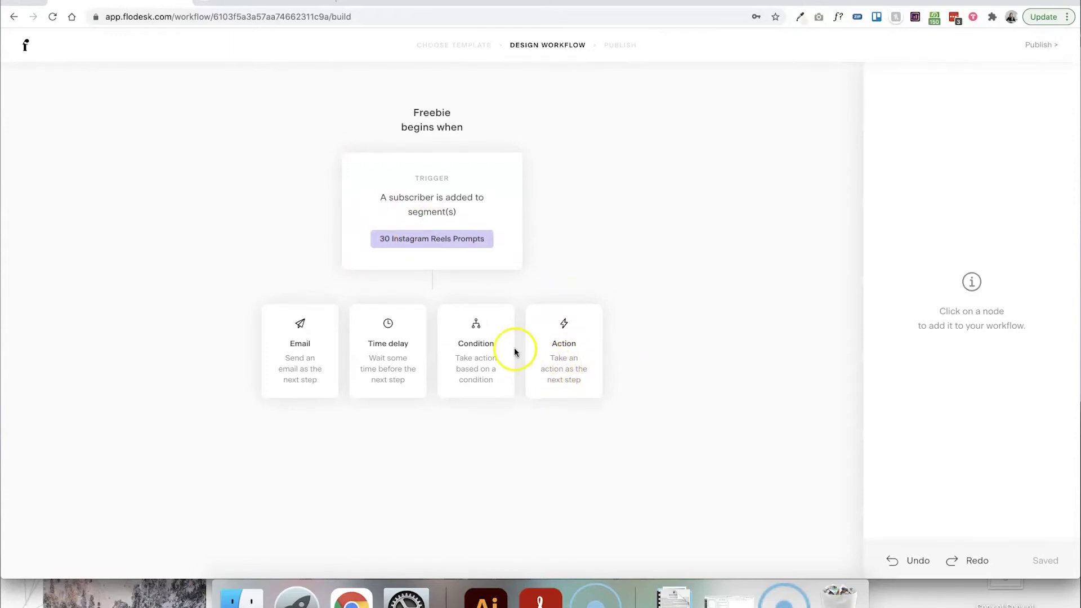
click(576, 348)
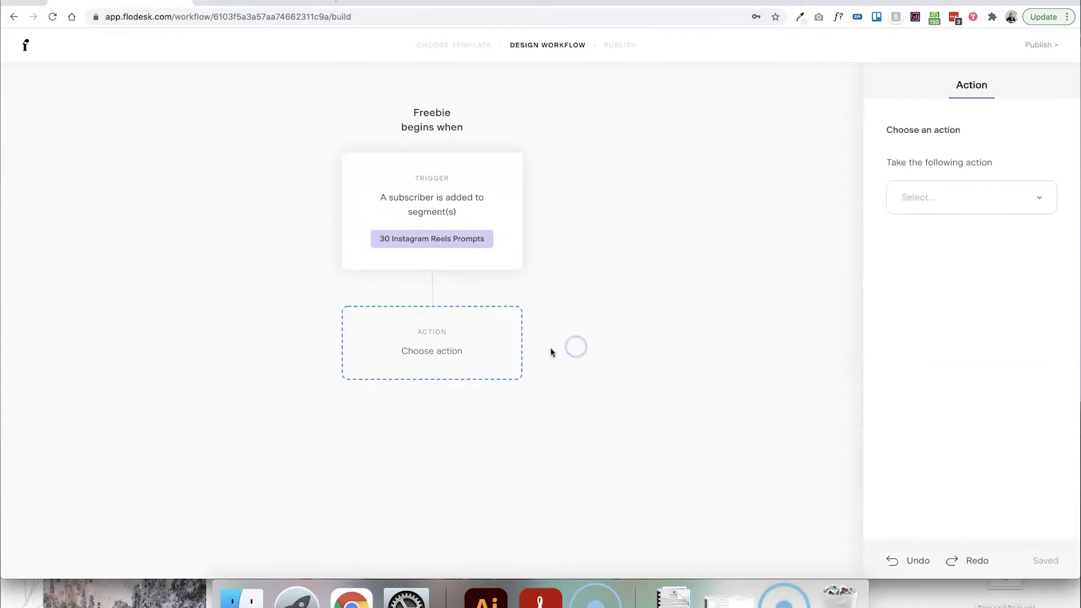
click(1030, 193)
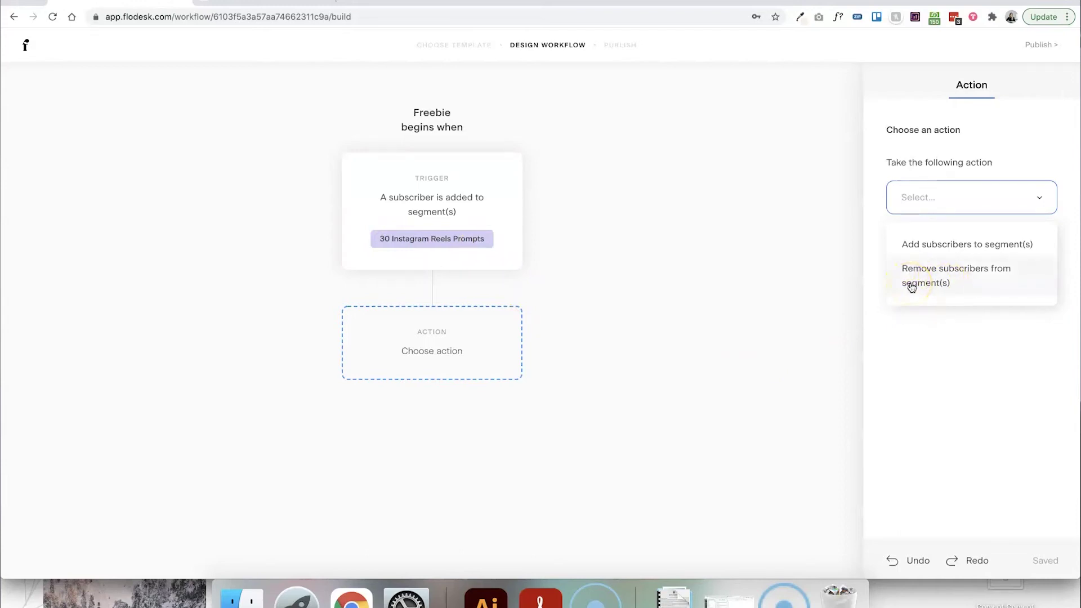
click(935, 282)
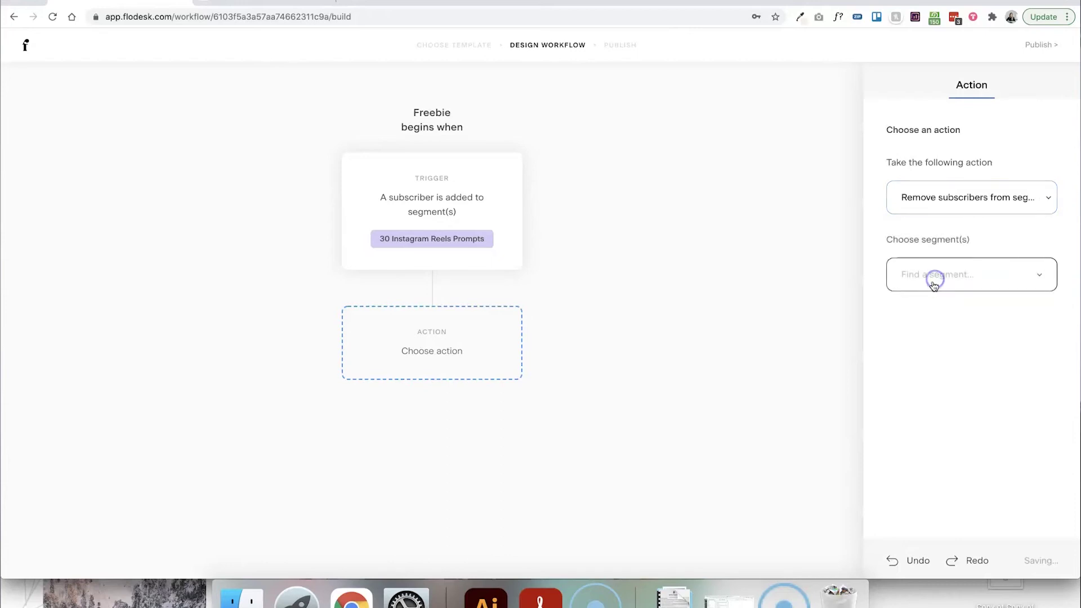
click(1036, 278)
scroll(985, 327, down, 3)
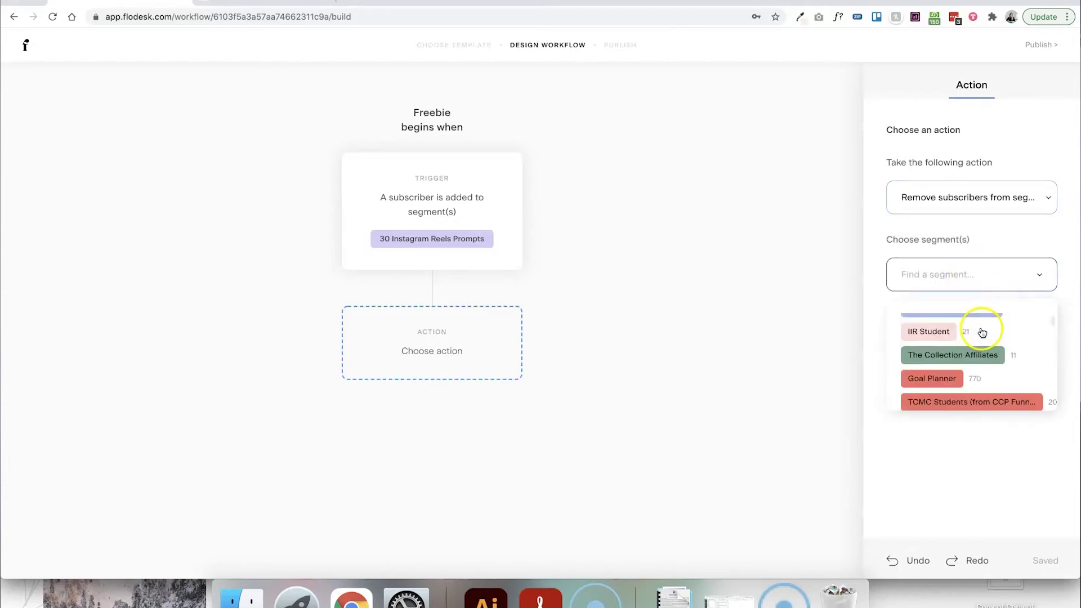
click(731, 237)
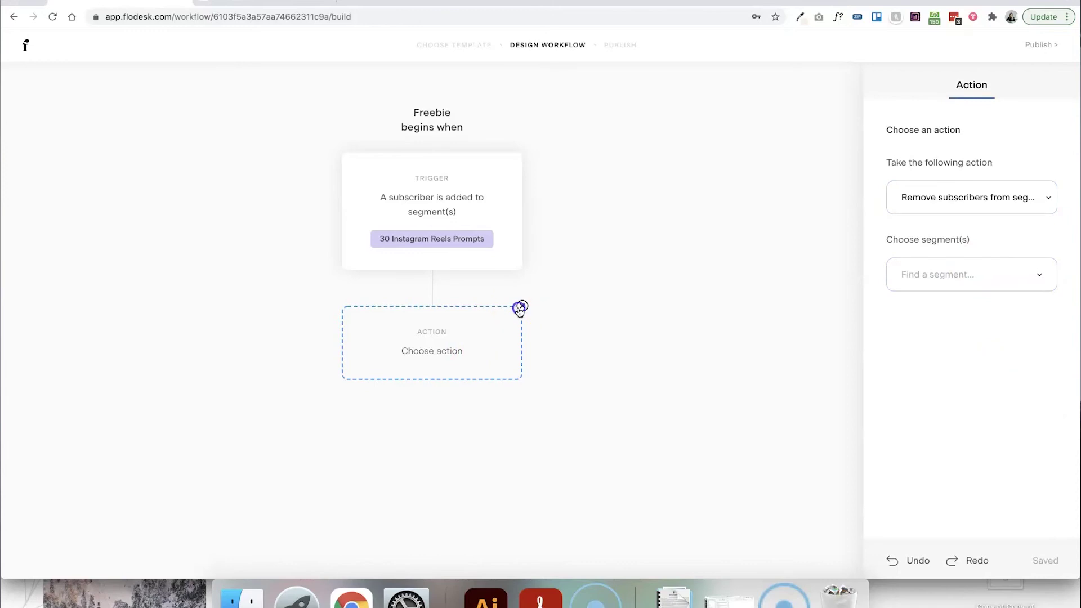
click(519, 311)
click(622, 334)
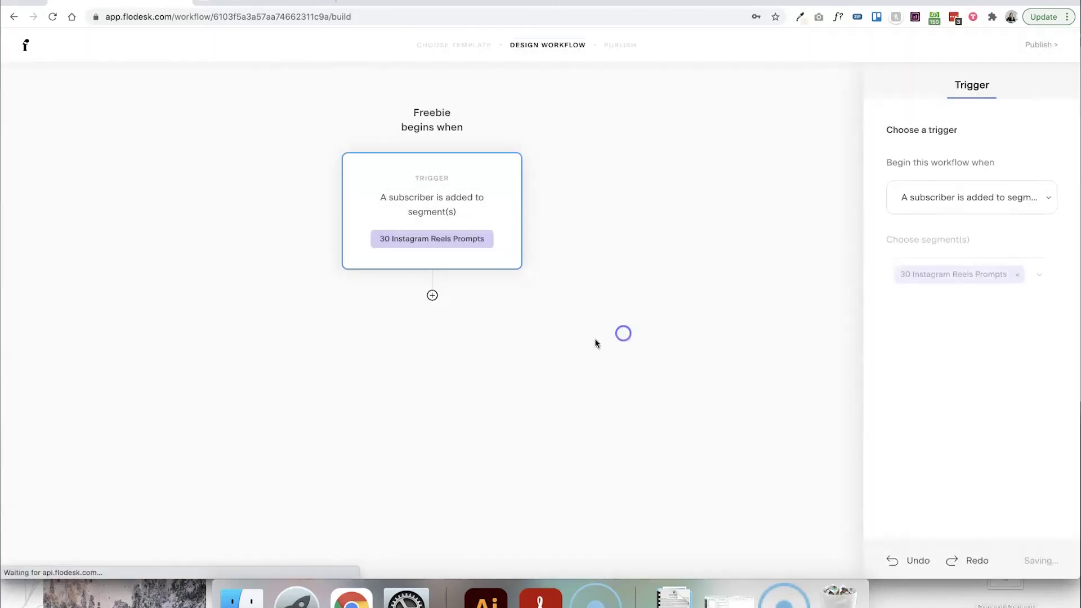
Add an email step directly after the trigger and start a new email, looking through all available templates.
click(431, 297)
click(294, 349)
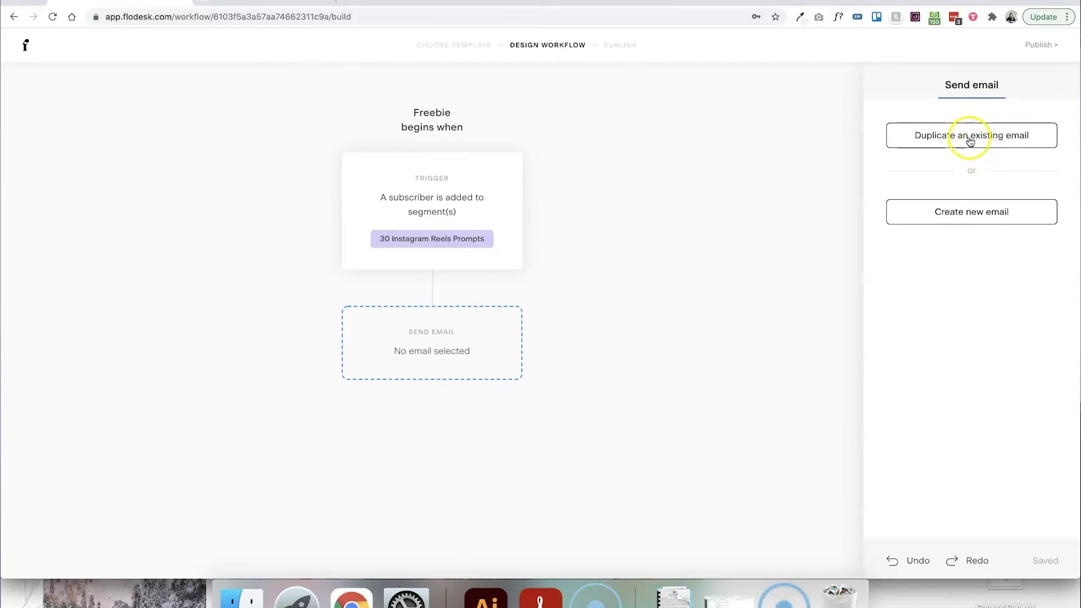
click(982, 216)
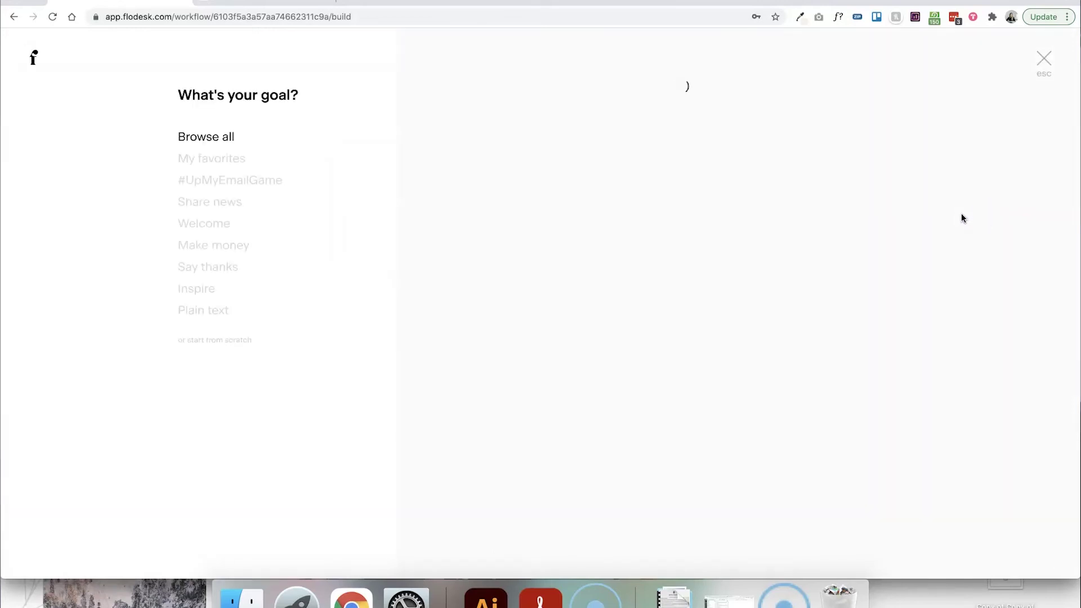
scroll(509, 282, down, 8)
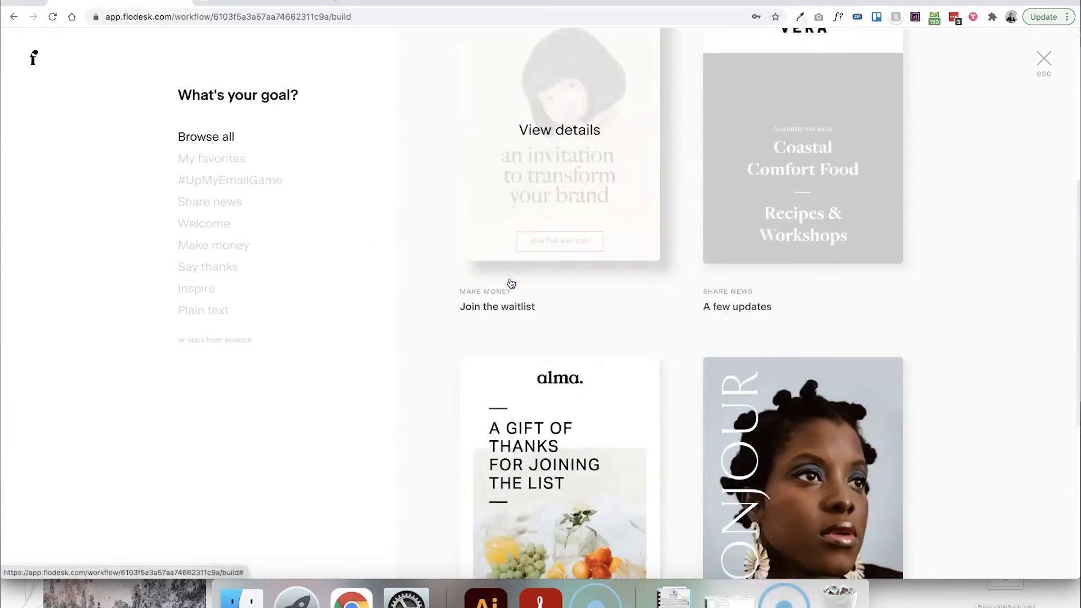
scroll(510, 283, down, 4)
scroll(511, 236, up, 12)
click(371, 240)
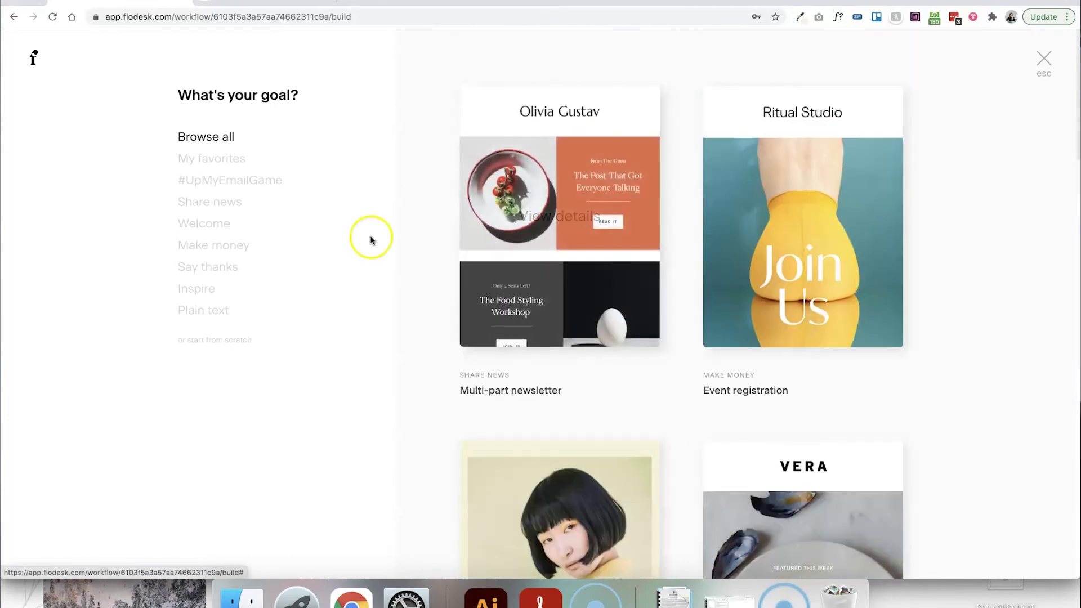
Choose the Freebie Delivery (Jul 21) template from the favorites for the new email and customize it.
click(214, 163)
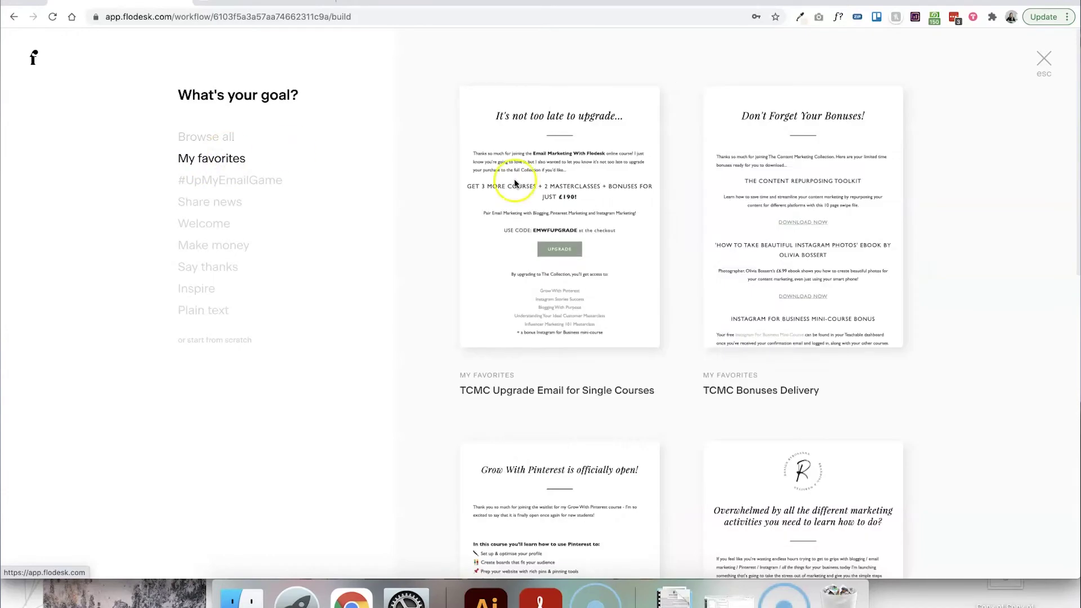
scroll(680, 305, down, 2)
scroll(680, 305, down, 15)
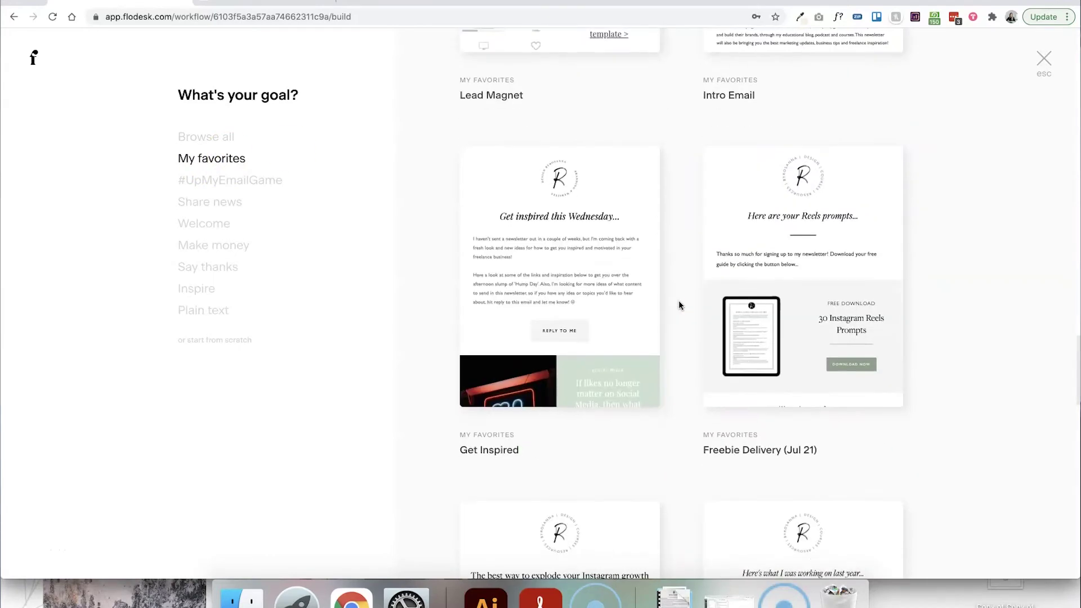
mouse_move(717, 212)
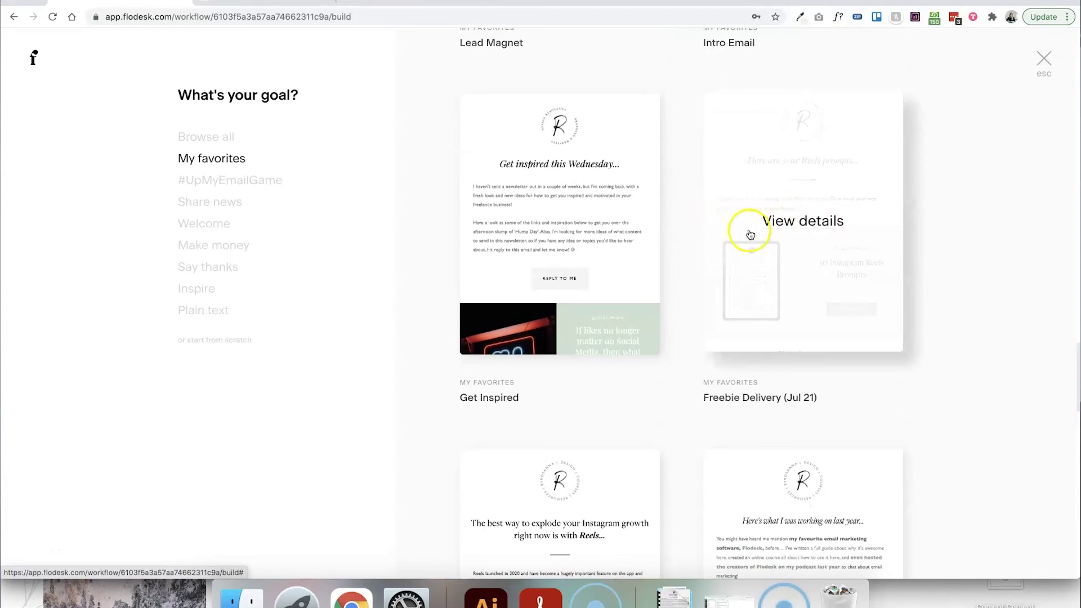
click(809, 225)
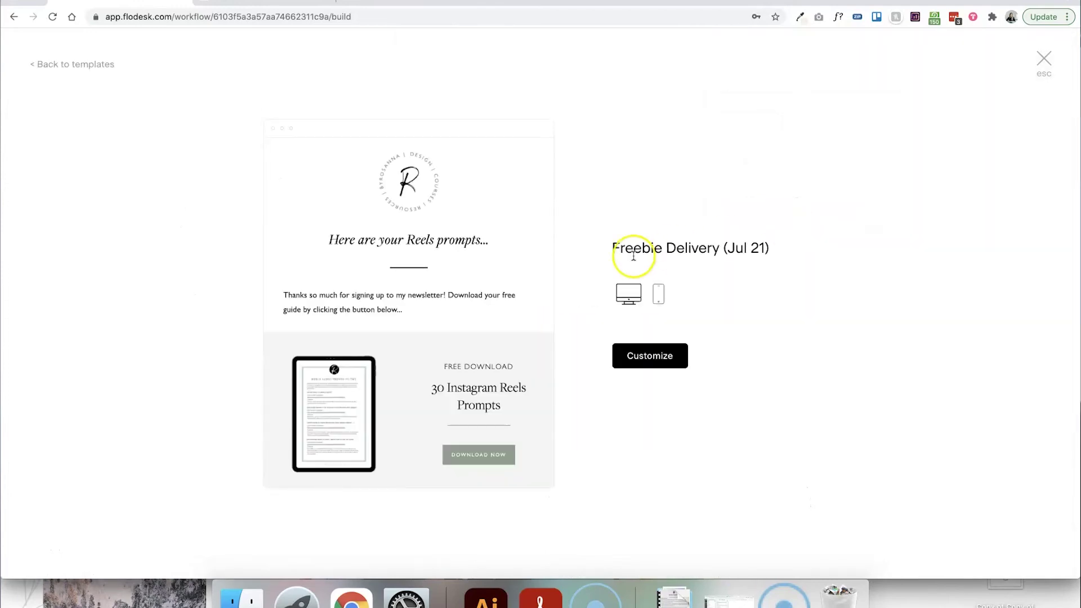
Review the email's content and check the file link behind the 30 Instagram Reels Prompts download block.
scroll(483, 275, down, 5)
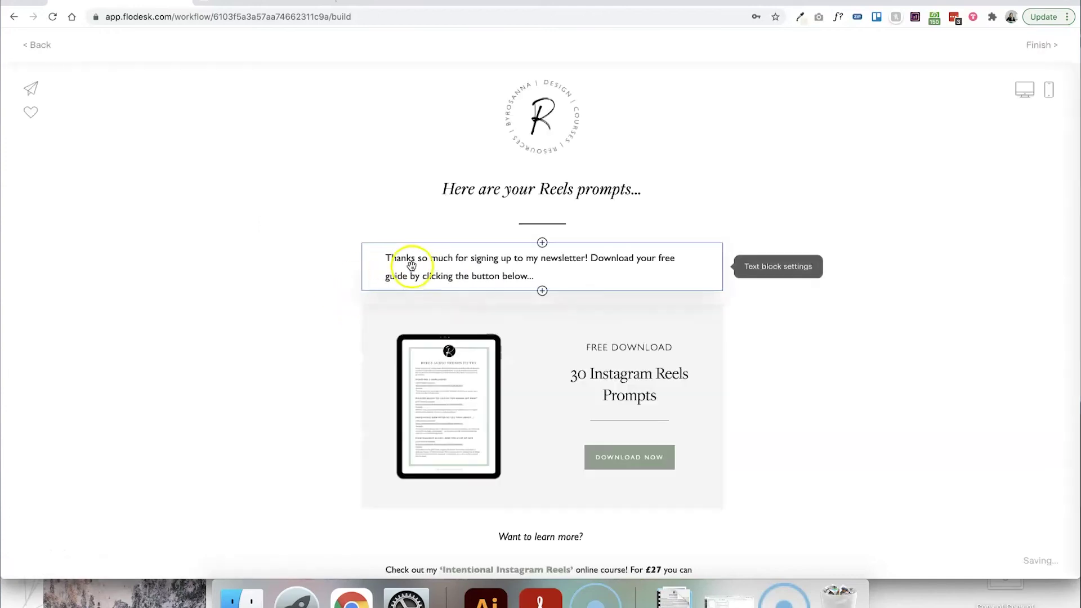
scroll(772, 295, down, 1)
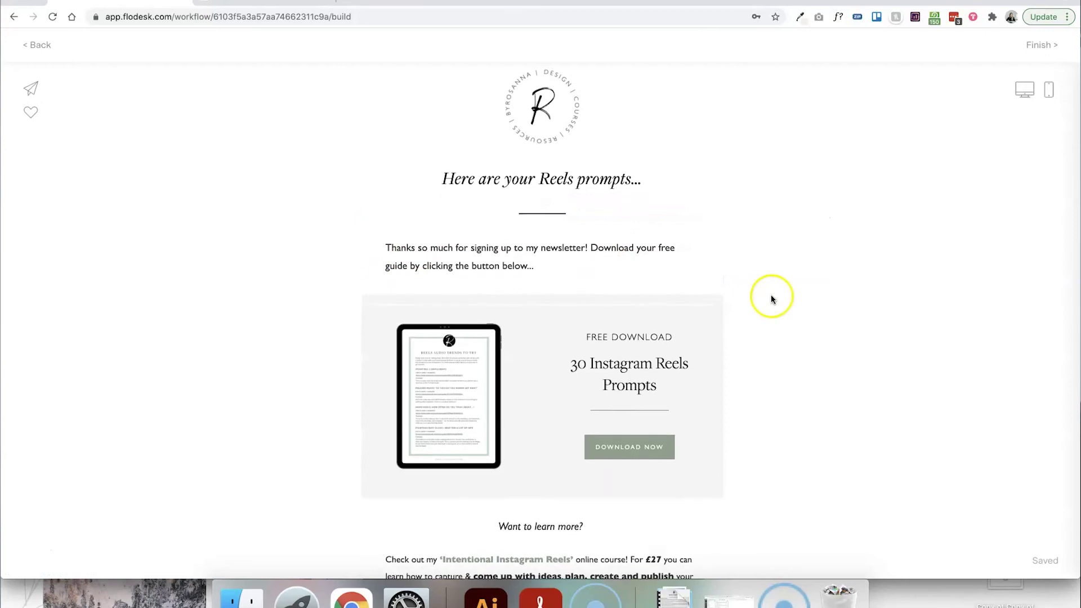
scroll(720, 257, down, 5)
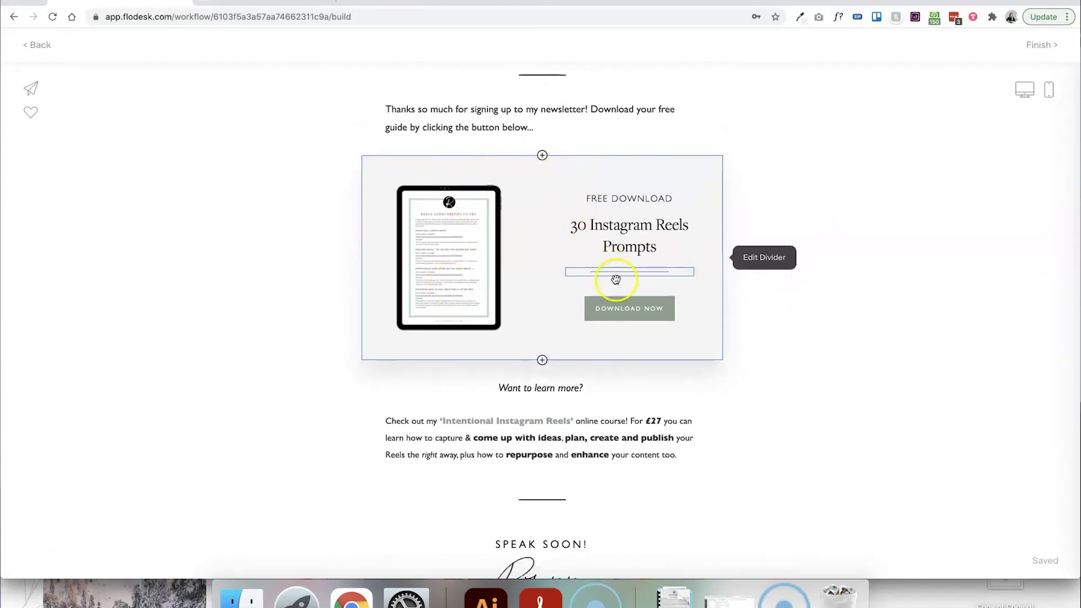
click(555, 198)
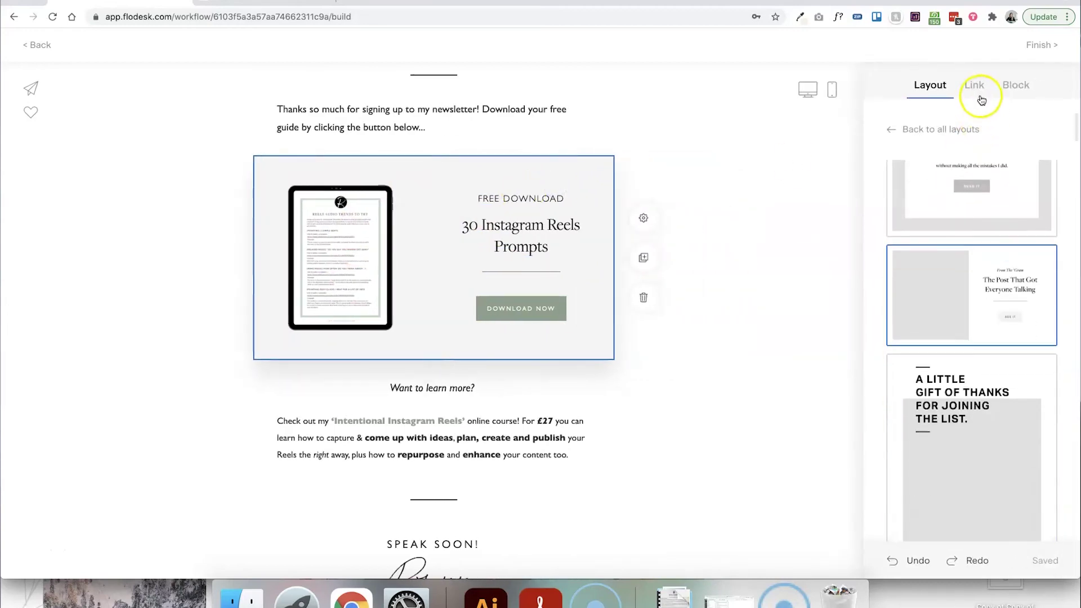
click(975, 87)
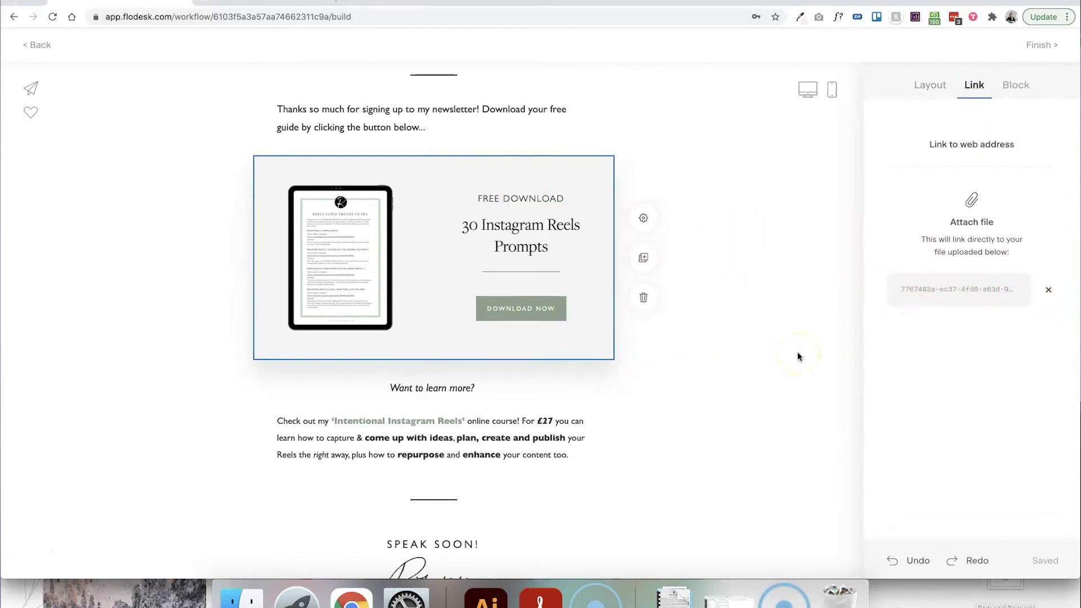
scroll(789, 349, down, 3)
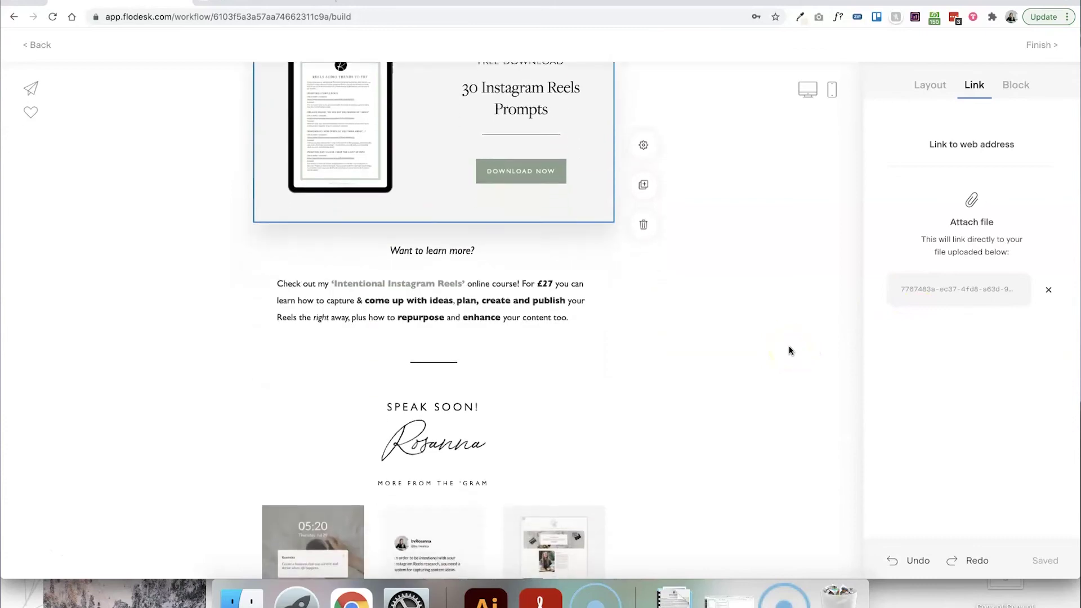
scroll(789, 349, up, 6)
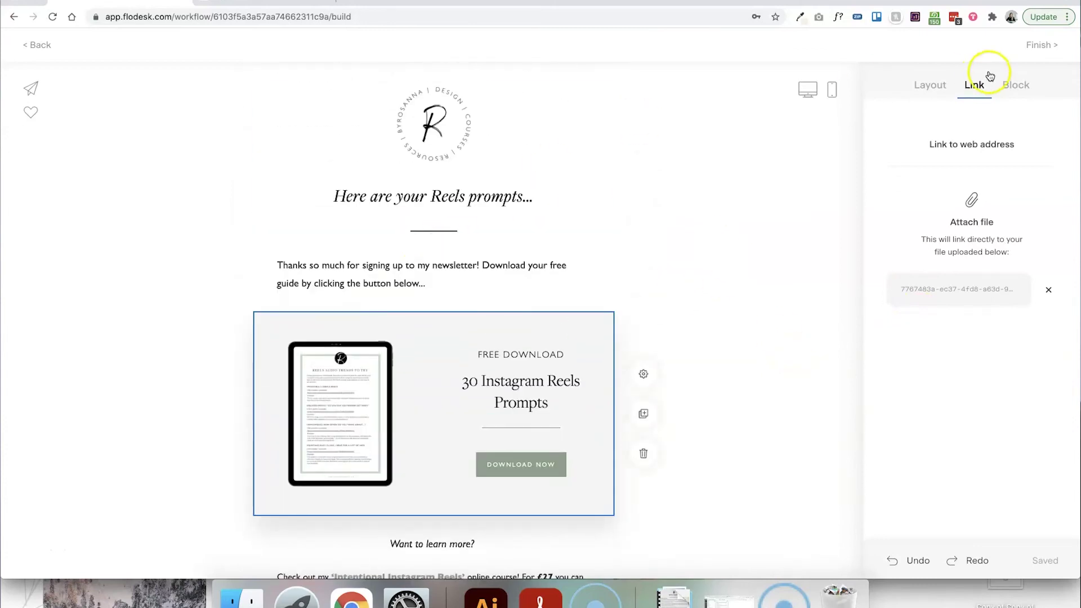
Finish the email design and check the sender, subject line and preview text settings of the email step.
click(1051, 45)
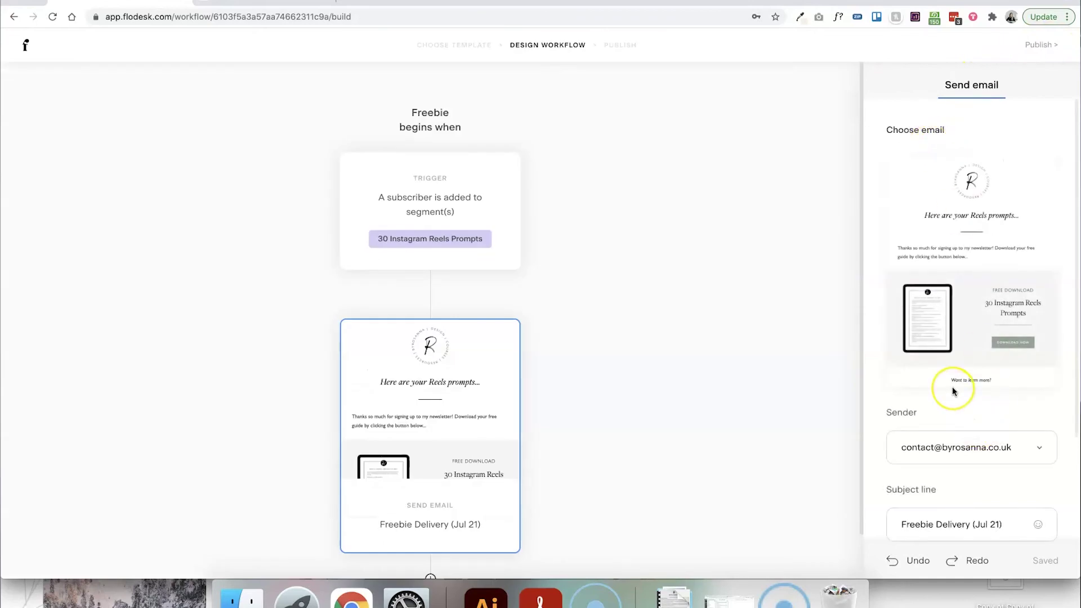
scroll(952, 387, down, 2)
scroll(953, 389, down, 2)
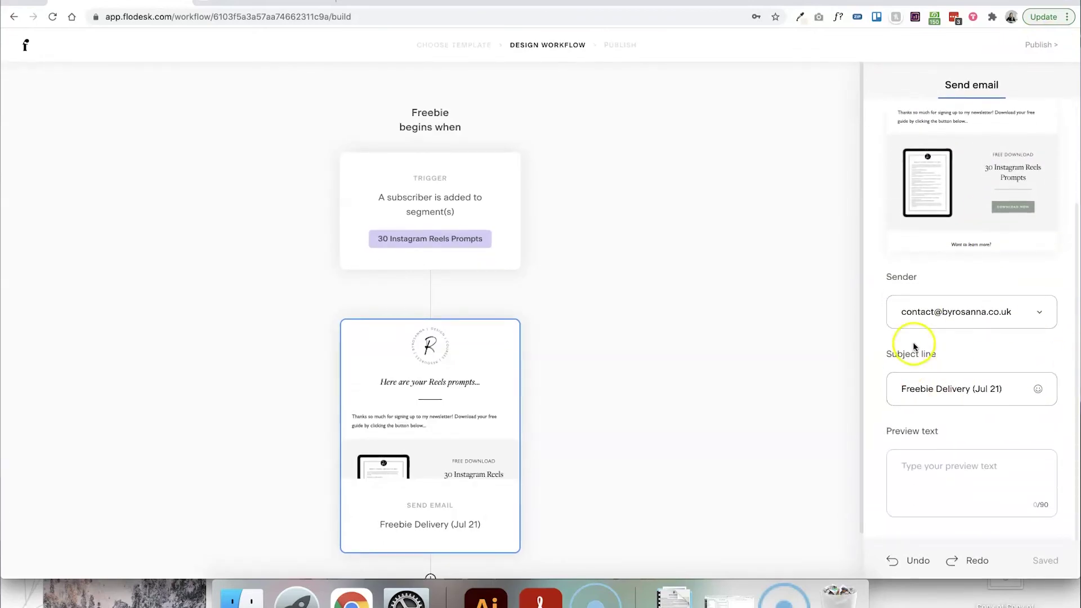
click(939, 379)
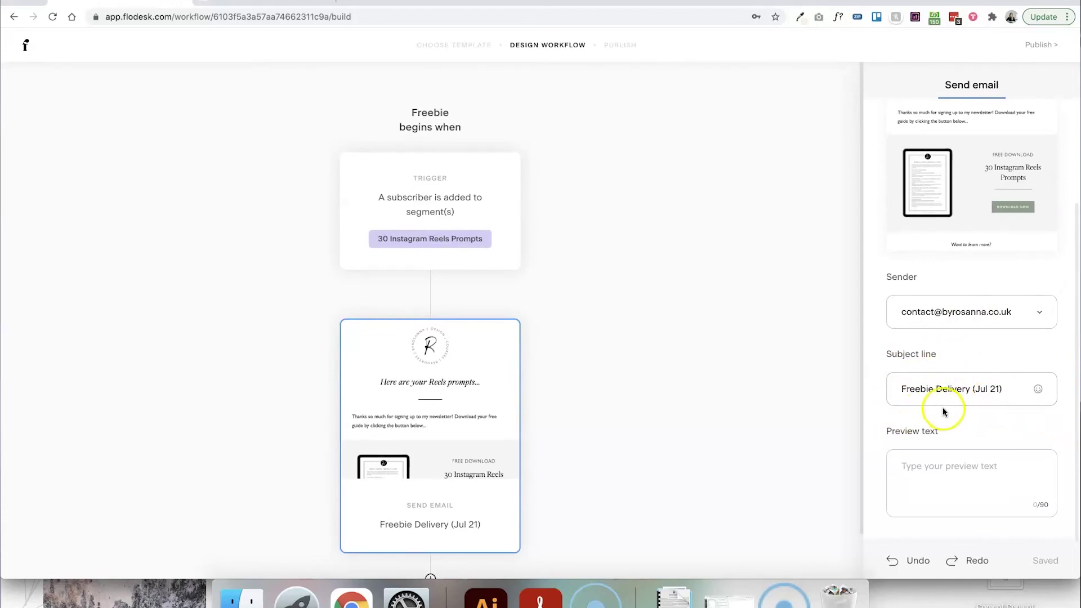
Set the email's subject line to "Your freebie is here!" and leave the preview text empty.
scroll(944, 412, up, 4)
scroll(977, 510, down, 4)
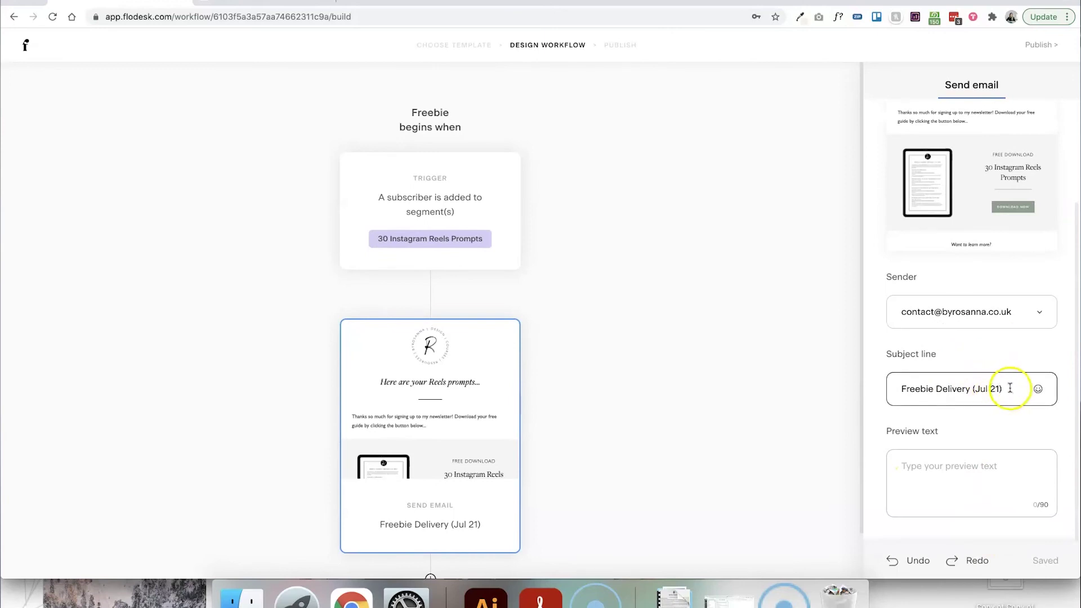
drag(1010, 389, 908, 388)
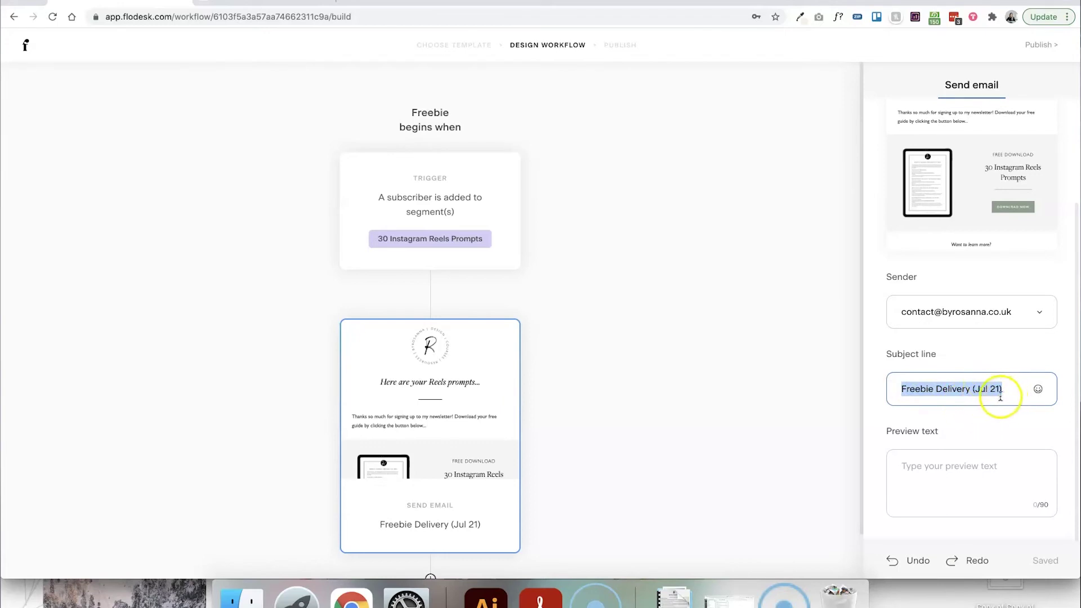
text(Your freebie is here!)
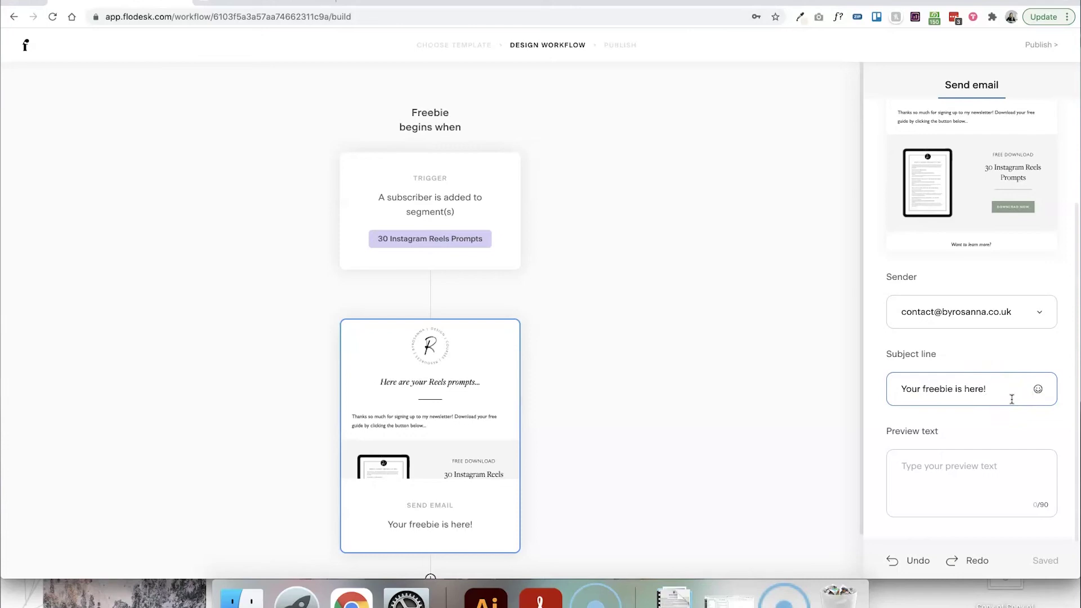
click(934, 474)
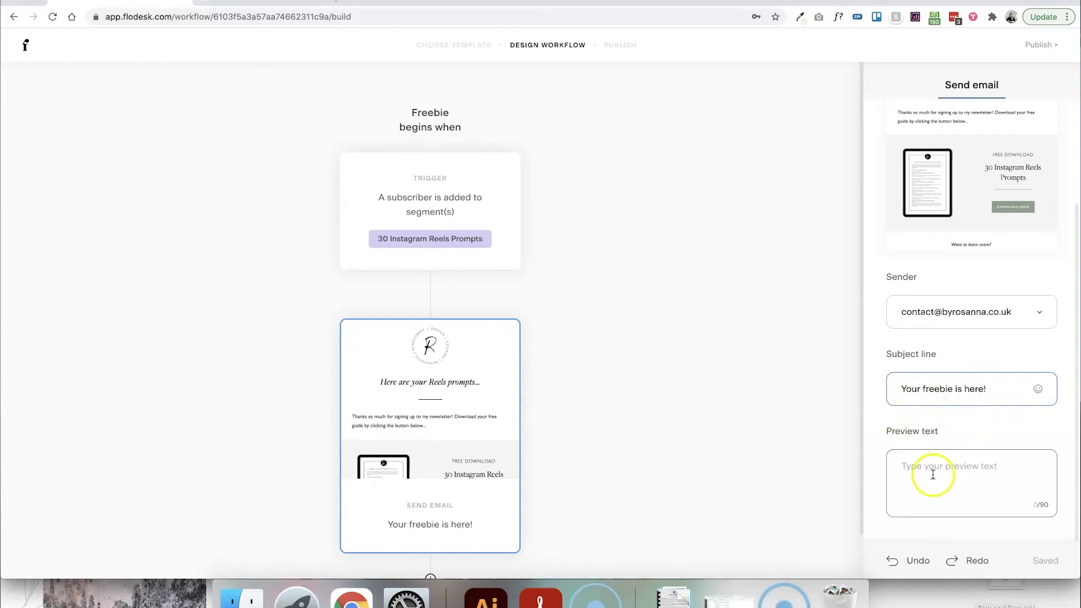
click(931, 470)
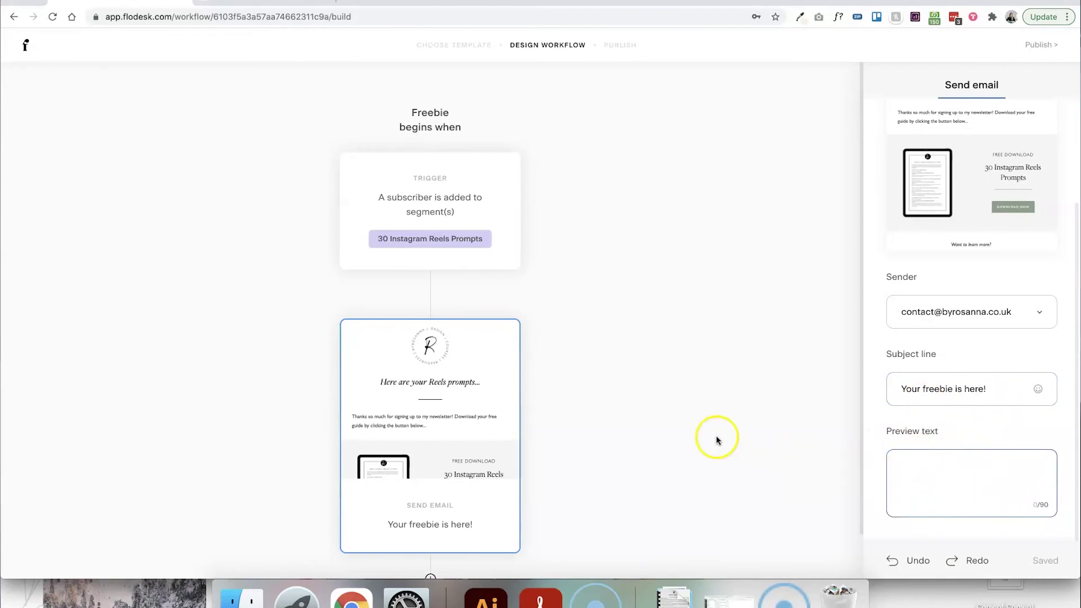
click(656, 445)
Add a time delay step after the freebie email and set it to wait 3 days.
scroll(650, 446, down, 1)
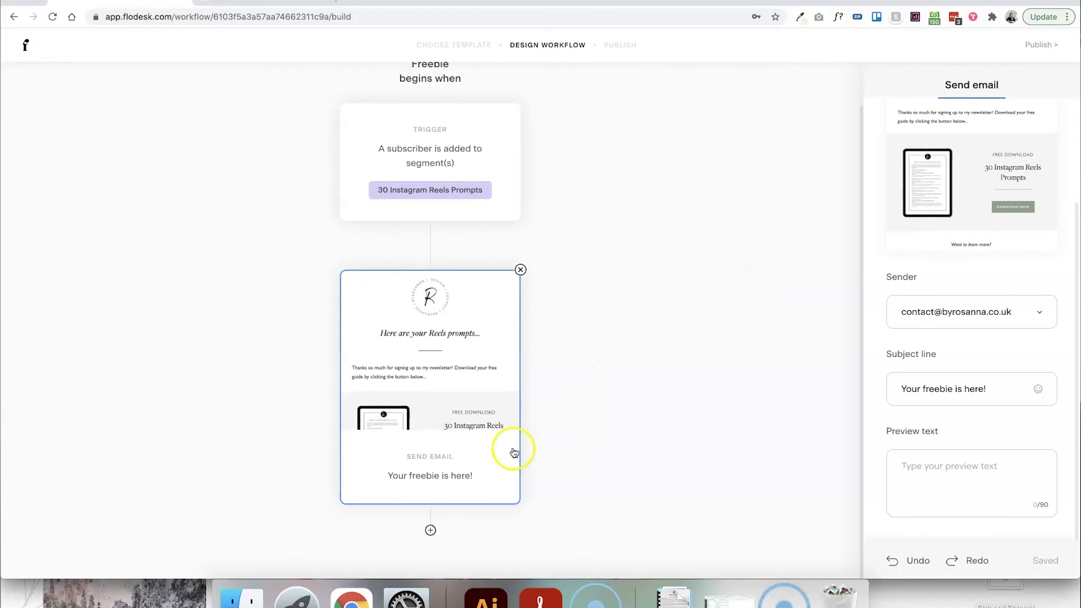
click(431, 532)
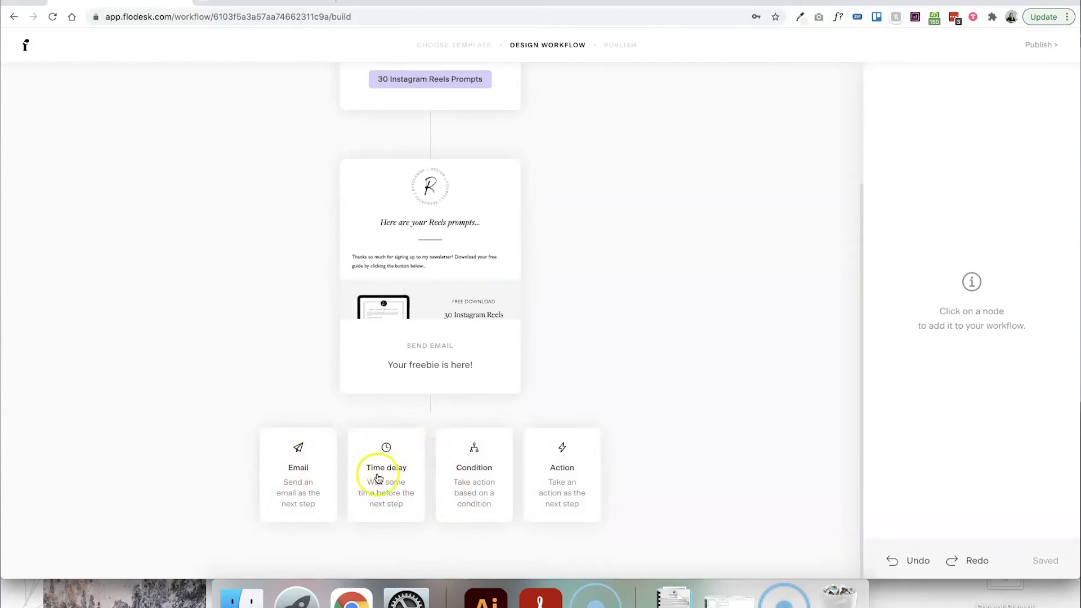
click(391, 464)
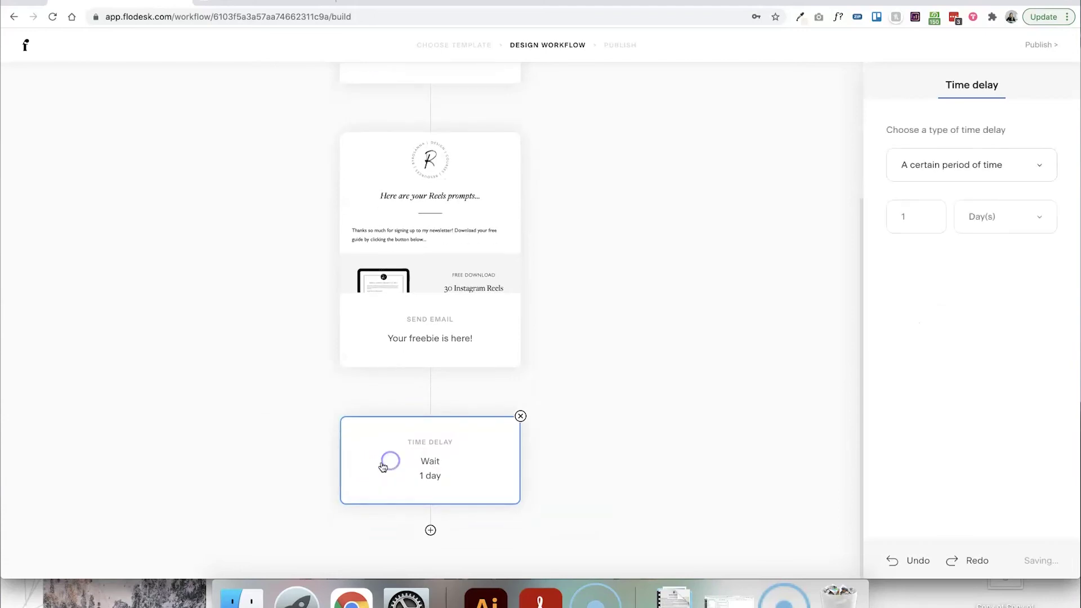
drag(929, 222, 860, 220)
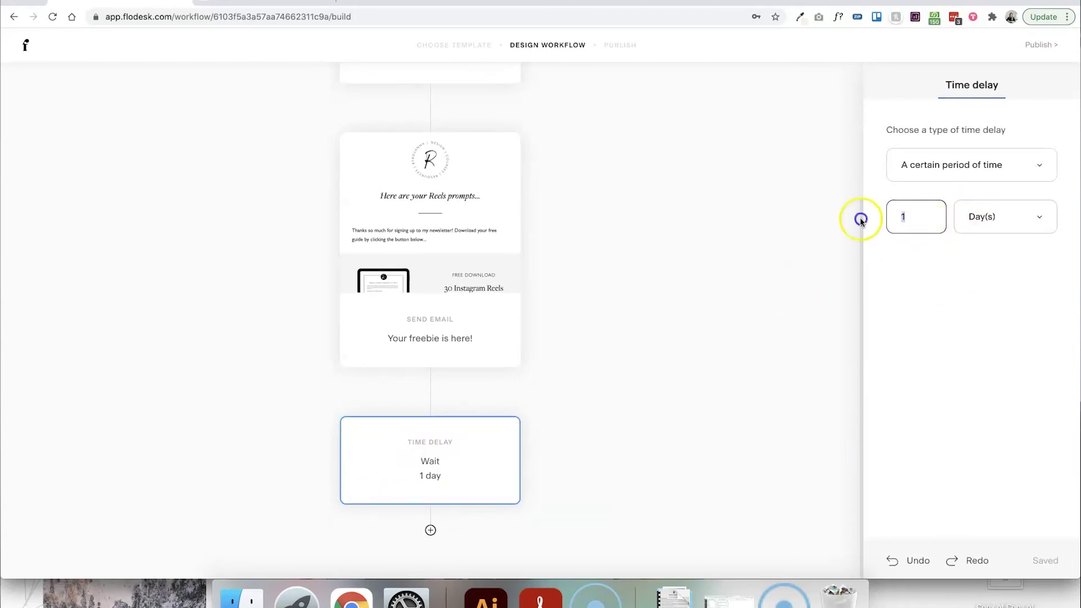
text(3)
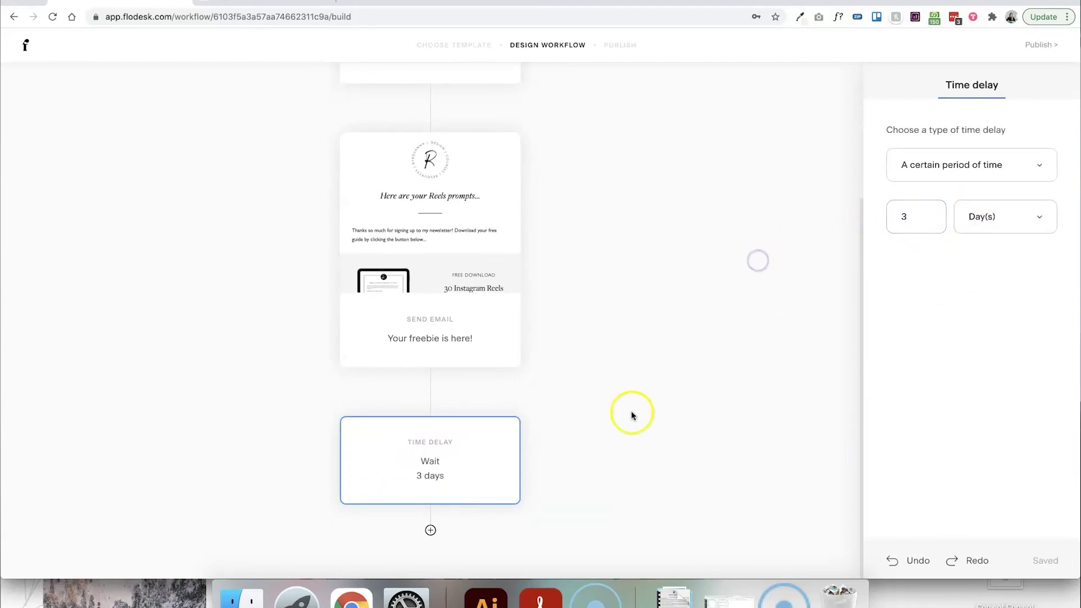
click(433, 533)
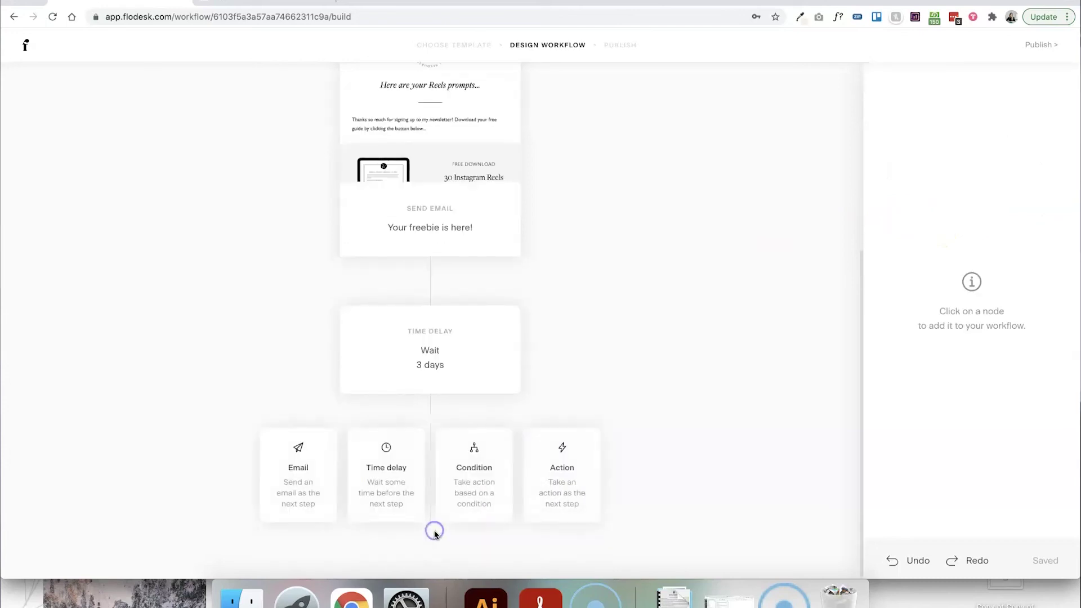
click(316, 481)
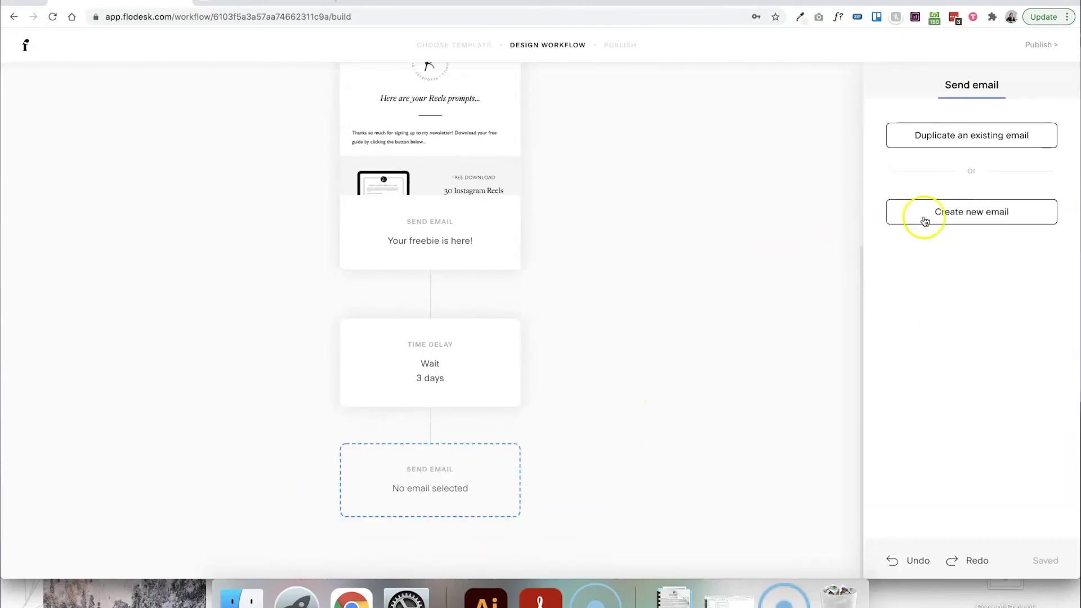
click(521, 445)
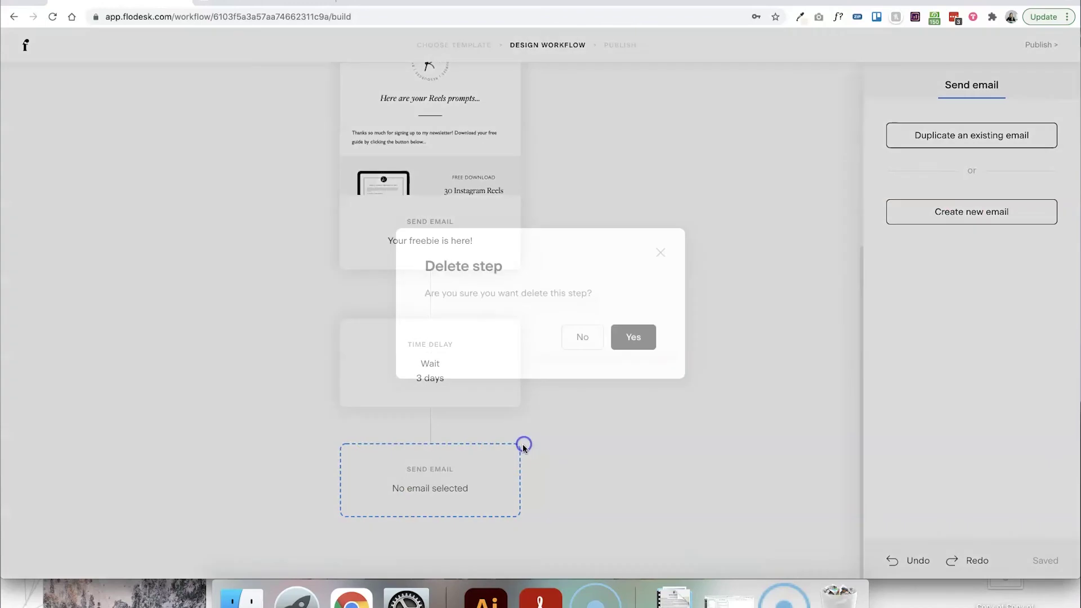
click(633, 336)
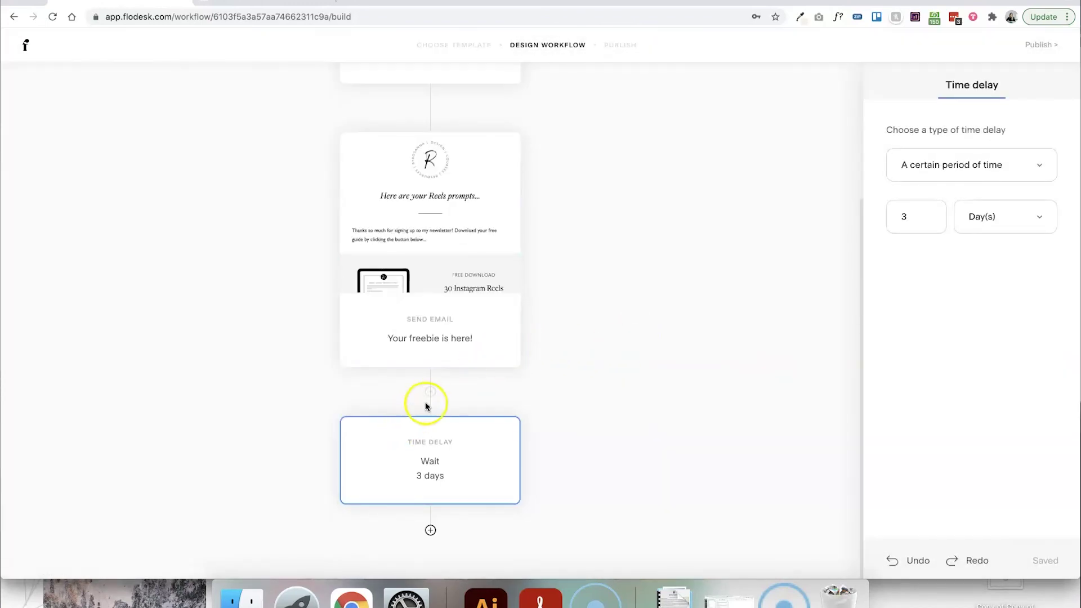
Add a condition step after the time delay and look through the available condition types.
mouse_move(431, 392)
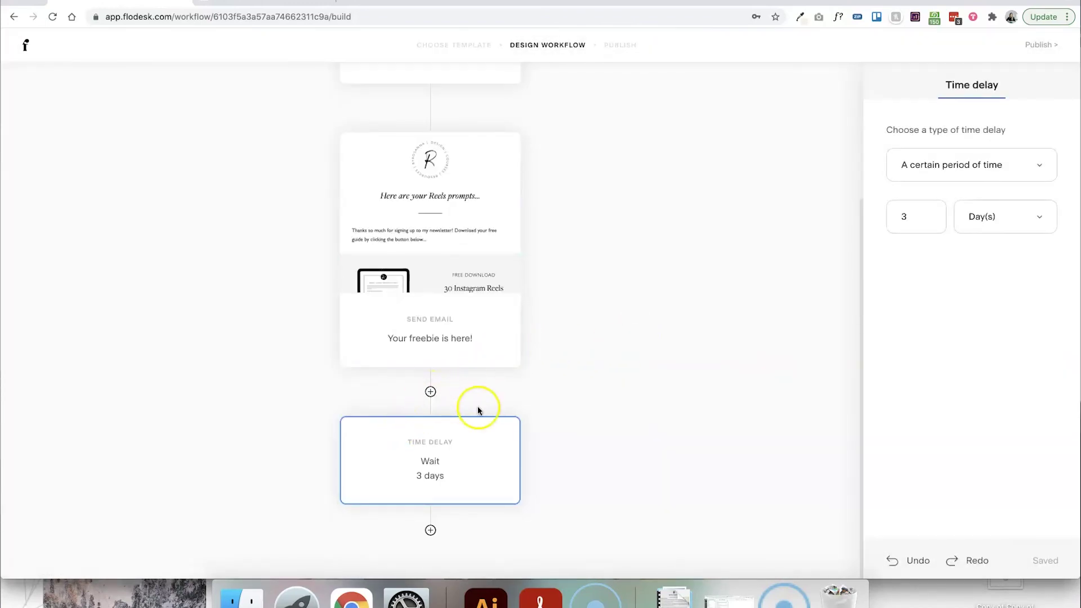
click(430, 532)
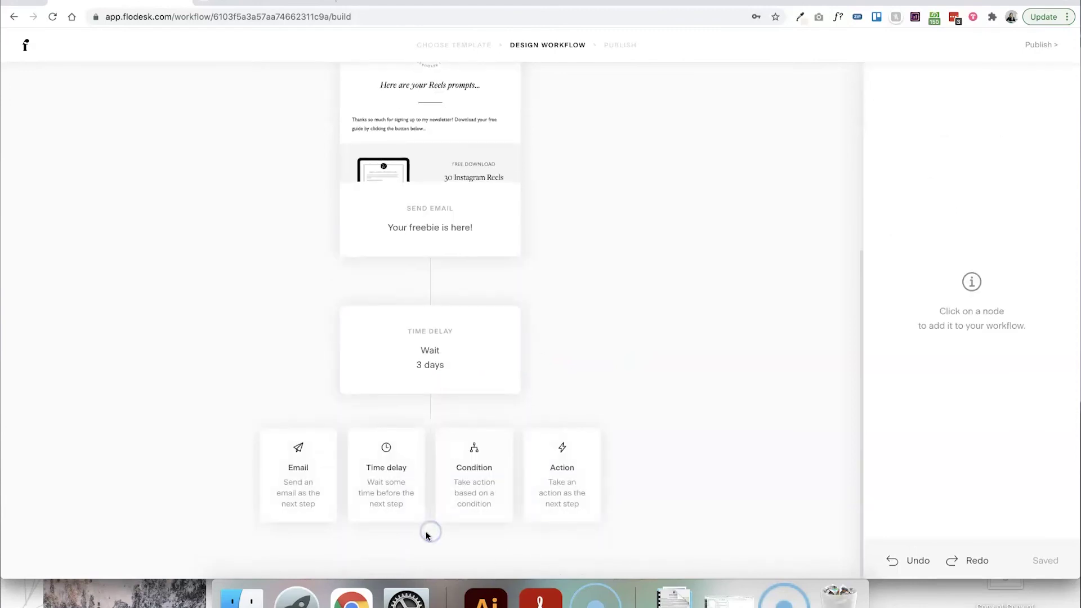
click(491, 475)
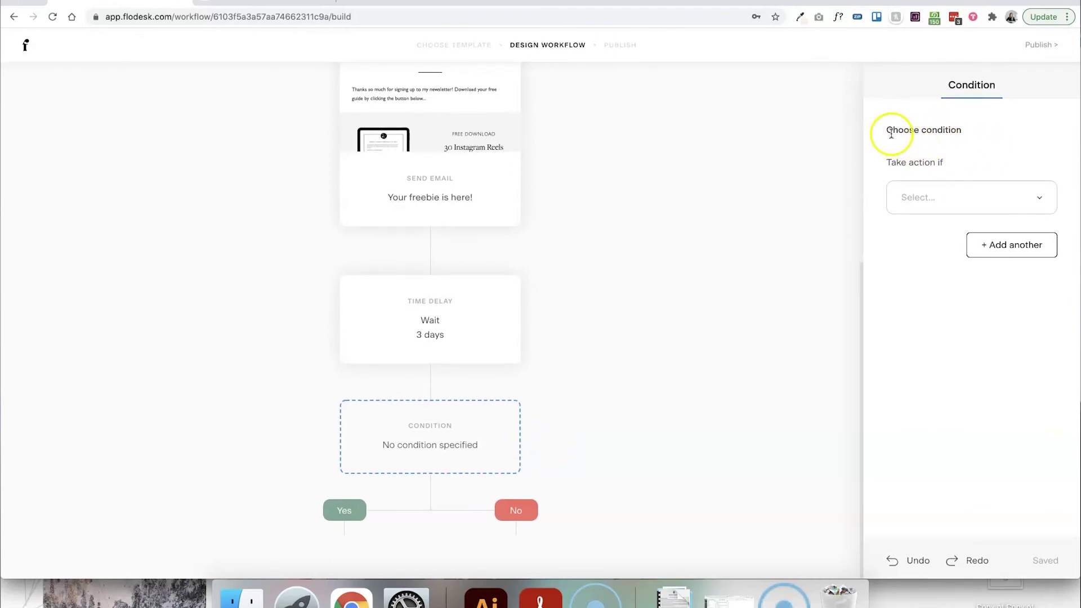
triple_click(944, 162)
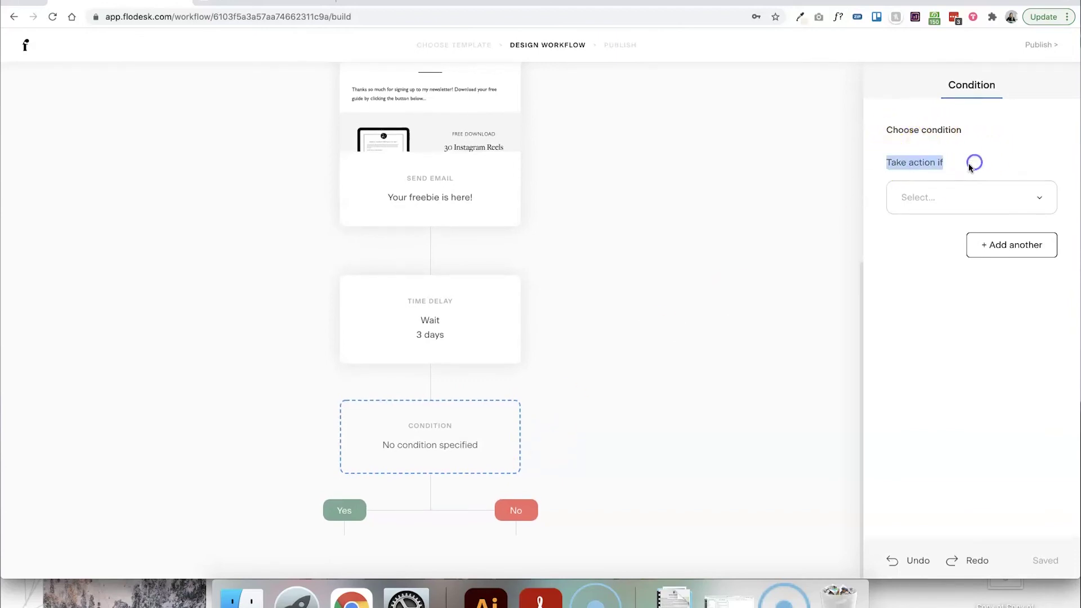
click(1034, 198)
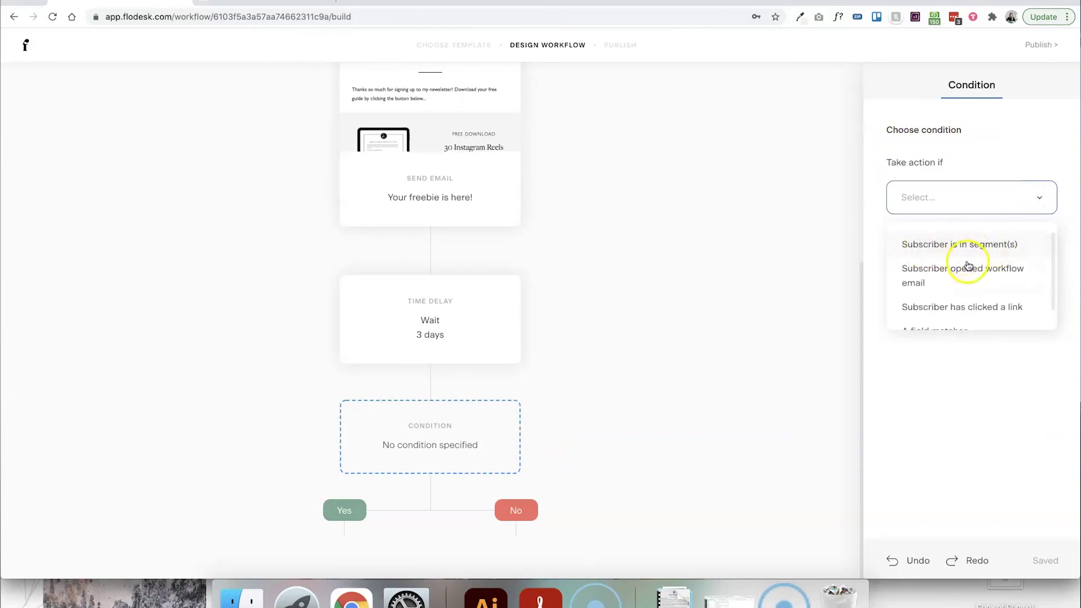
scroll(980, 280, down, 1)
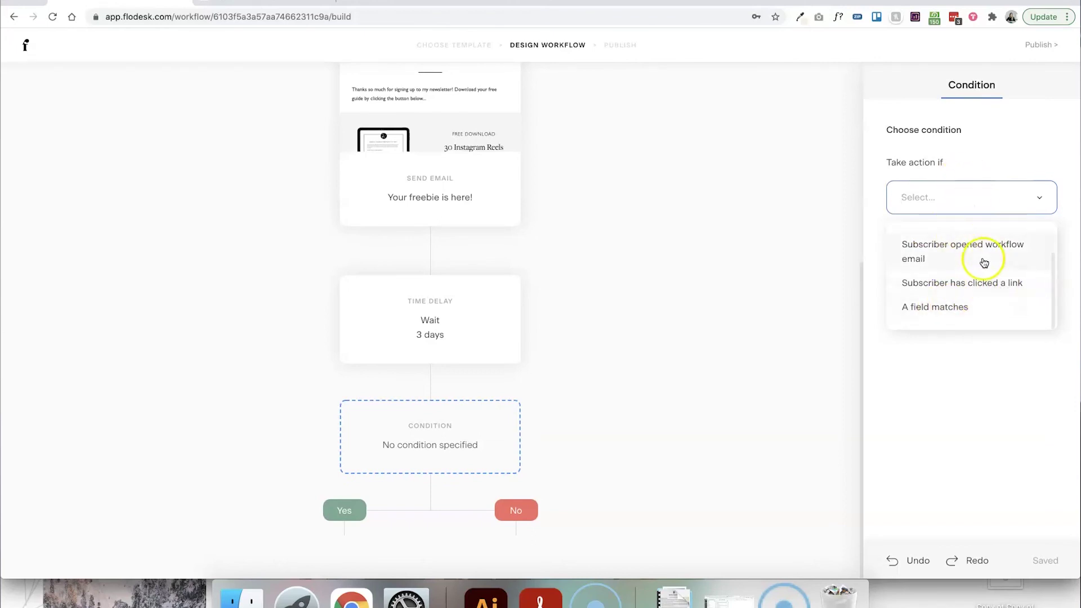
scroll(984, 263, up, 2)
click(1003, 167)
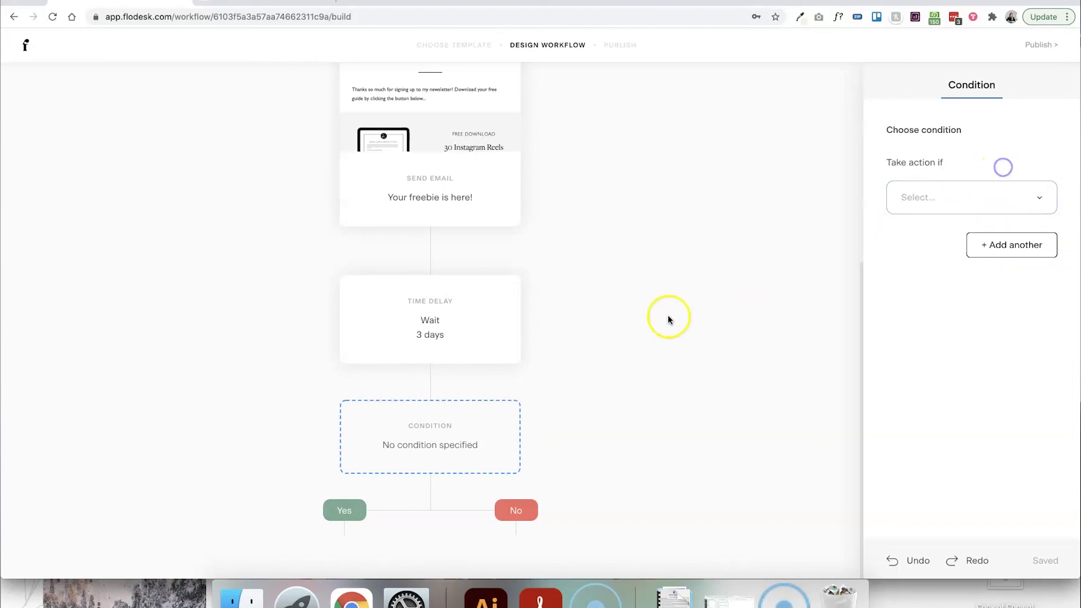
Set the condition to Subscriber opened workflow email and choose the email "Your freebie is here!".
scroll(659, 313, up, 5)
scroll(659, 313, down, 5)
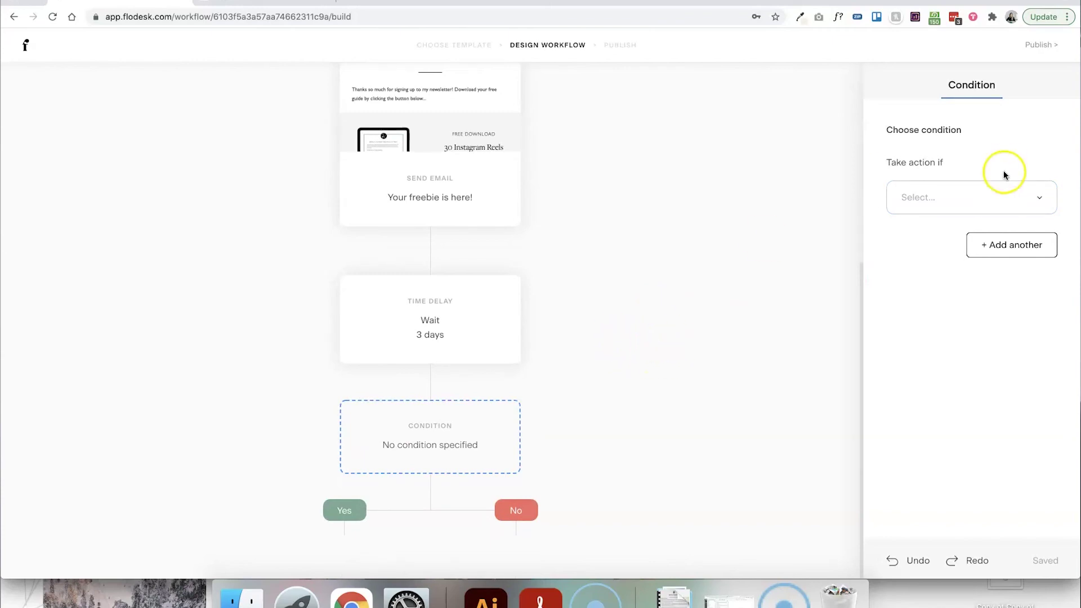
click(1007, 197)
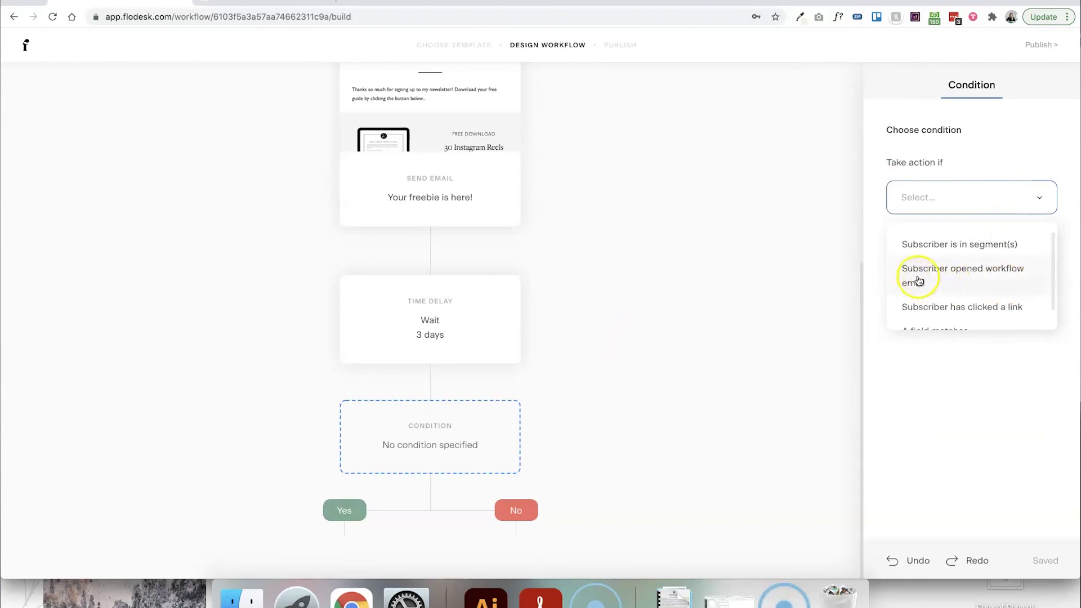
click(955, 279)
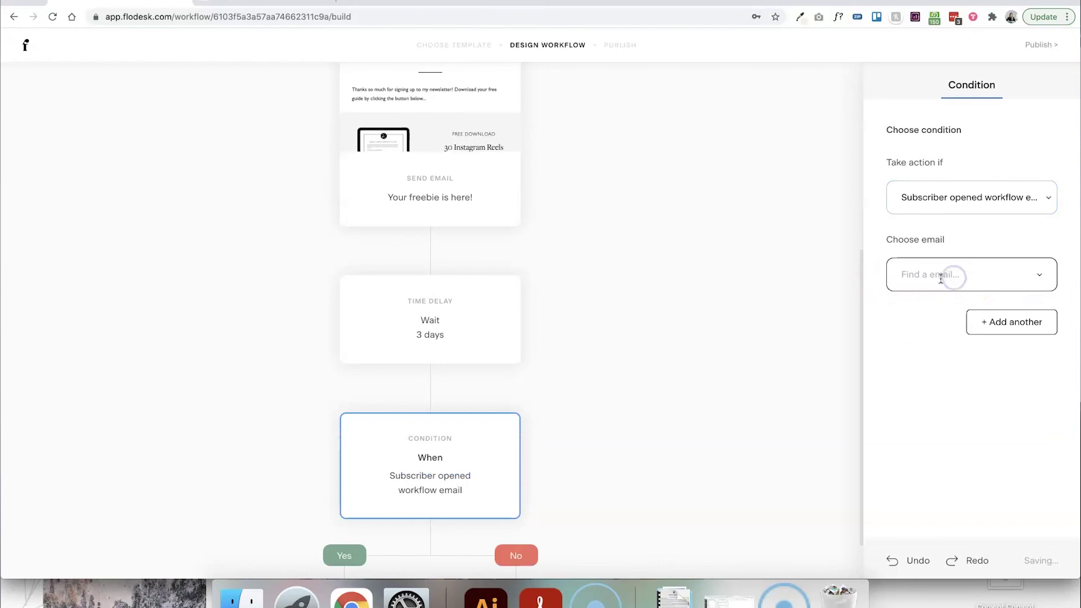
click(1039, 278)
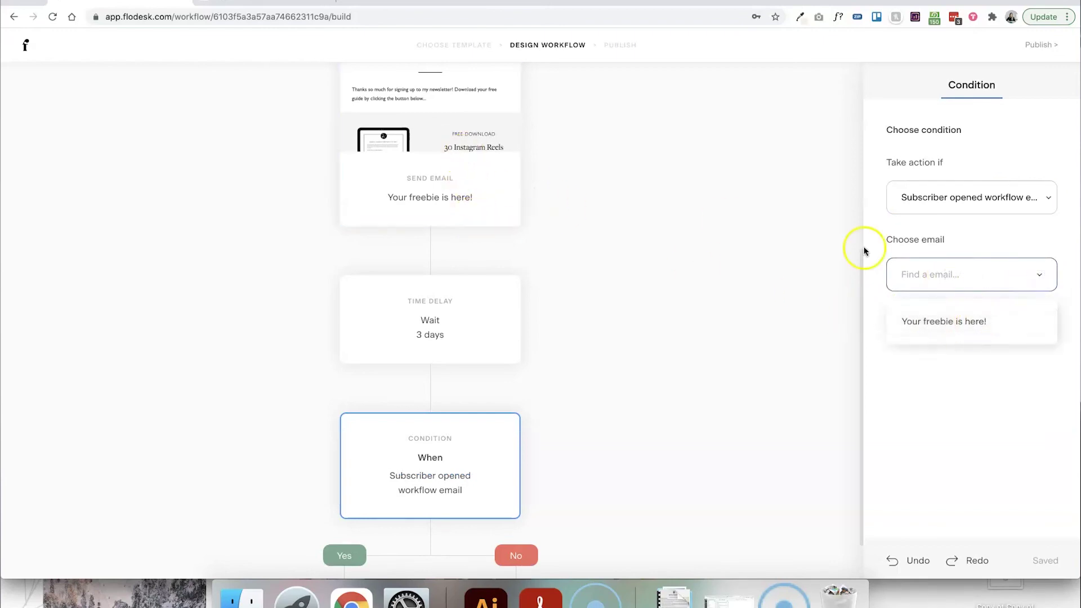
click(980, 323)
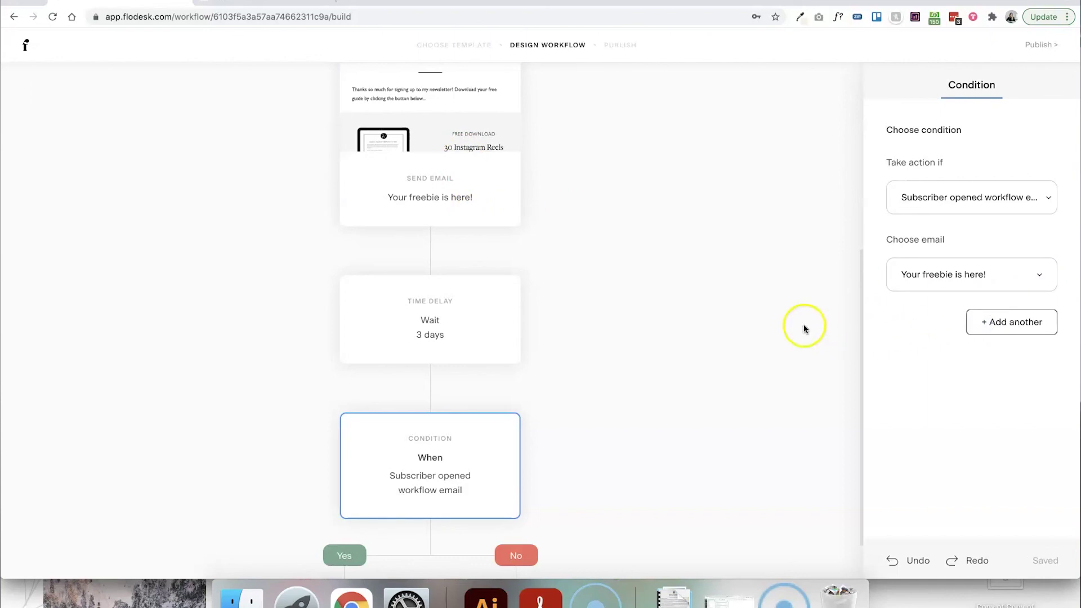
Add an email step to the condition's Yes branch and an action step to its No branch, without configuring either.
scroll(398, 499, down, 2)
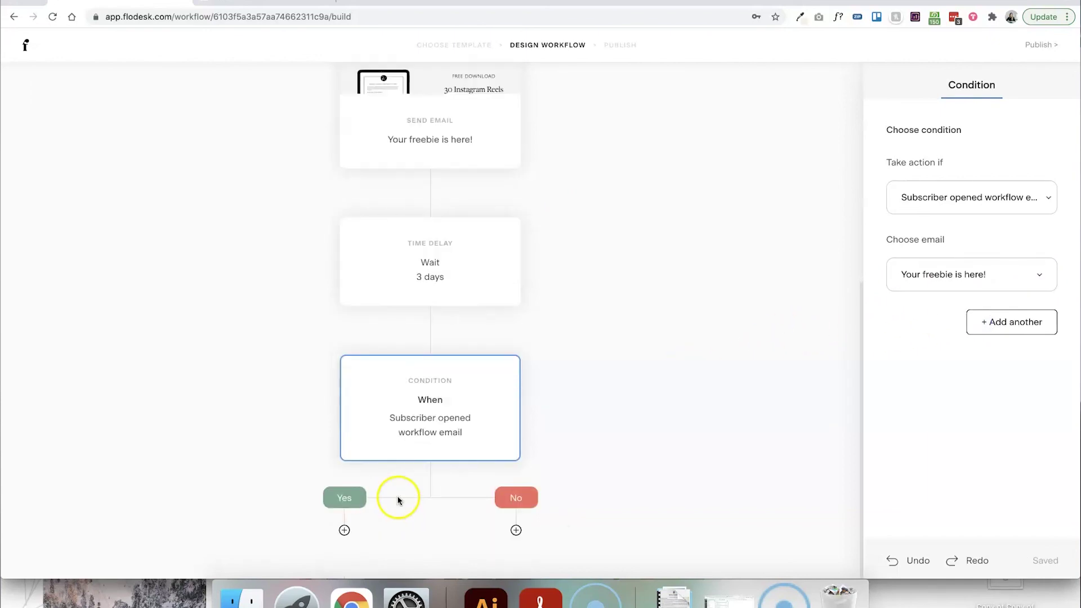
click(345, 532)
click(213, 474)
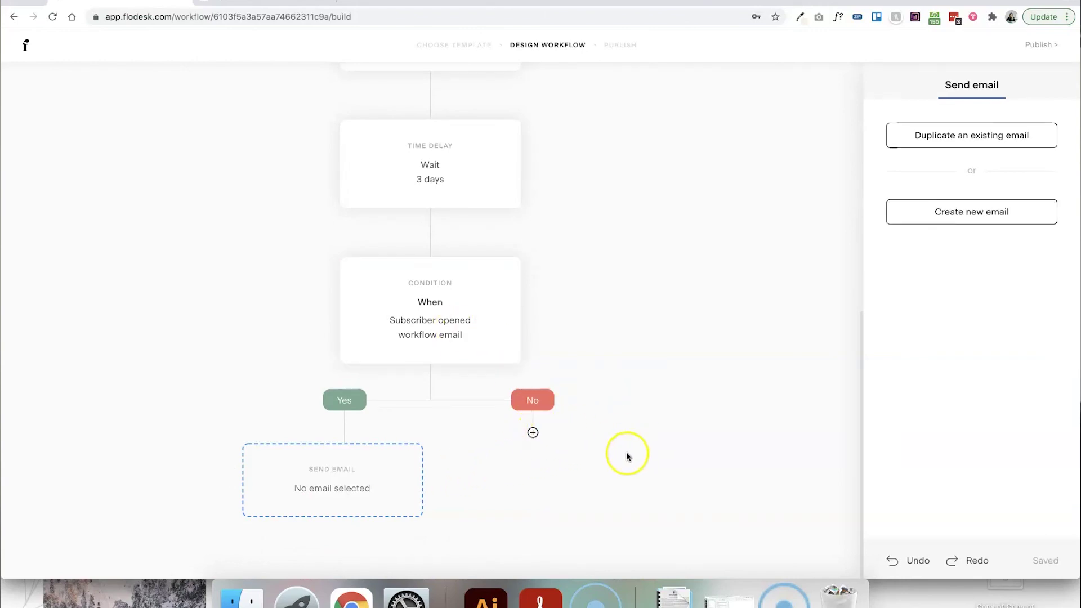
click(535, 435)
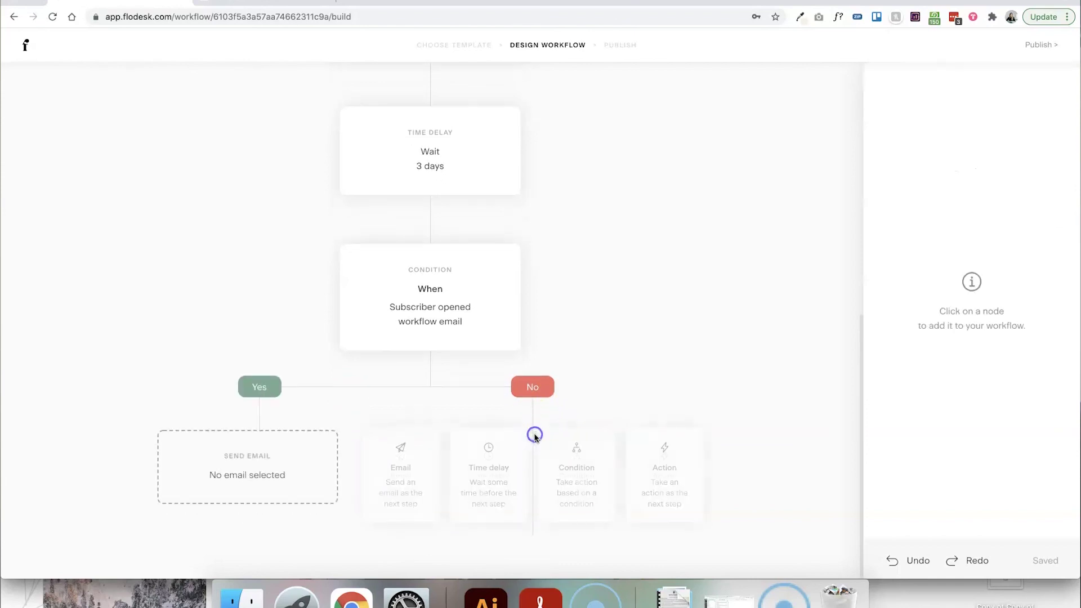
click(665, 468)
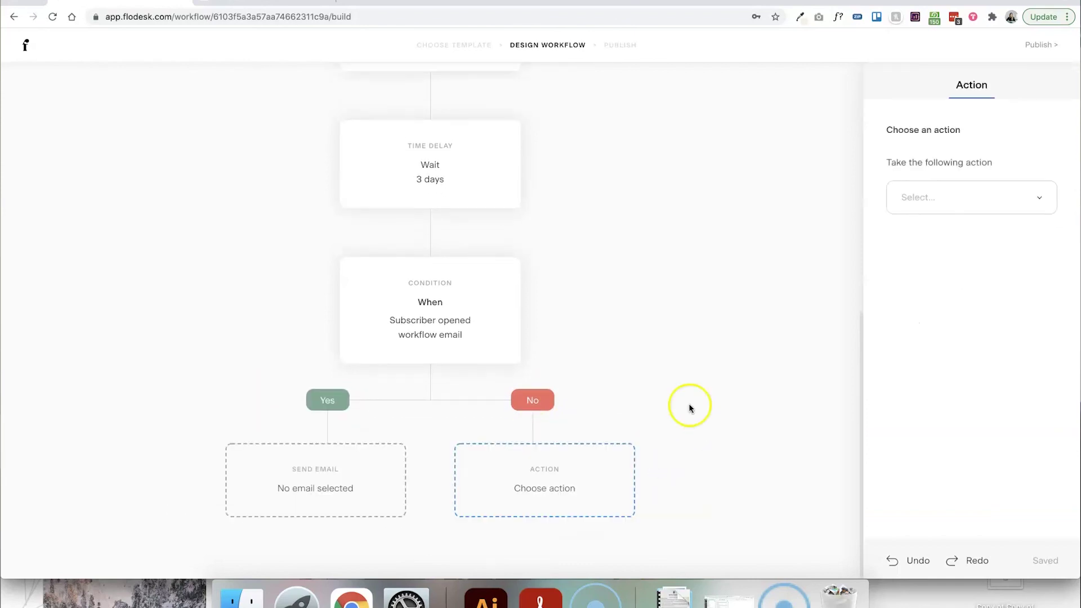
click(932, 198)
click(817, 238)
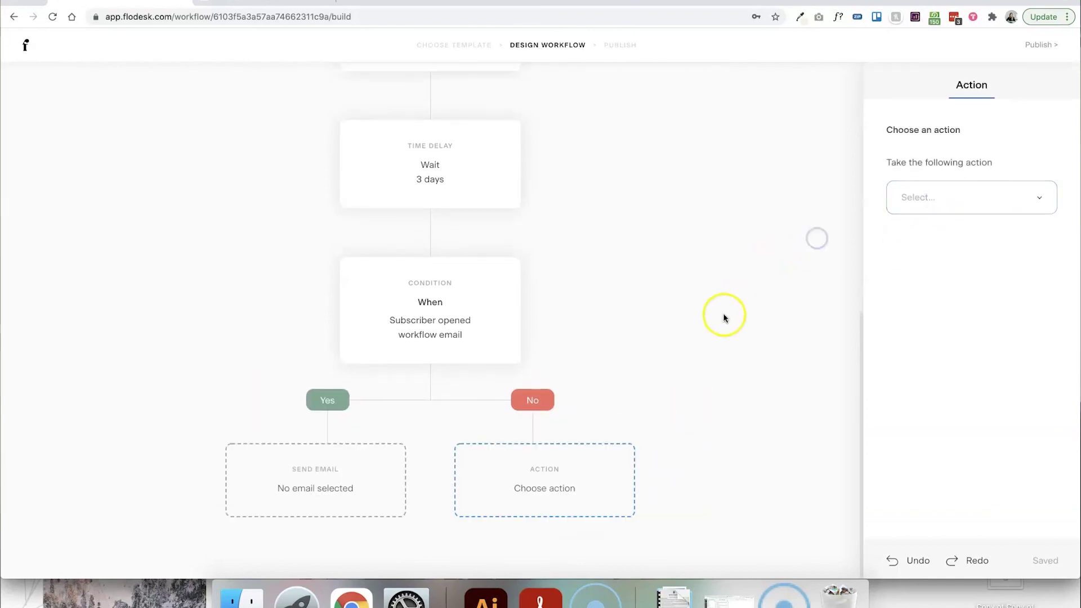
scroll(724, 317, up, 10)
scroll(723, 317, down, 7)
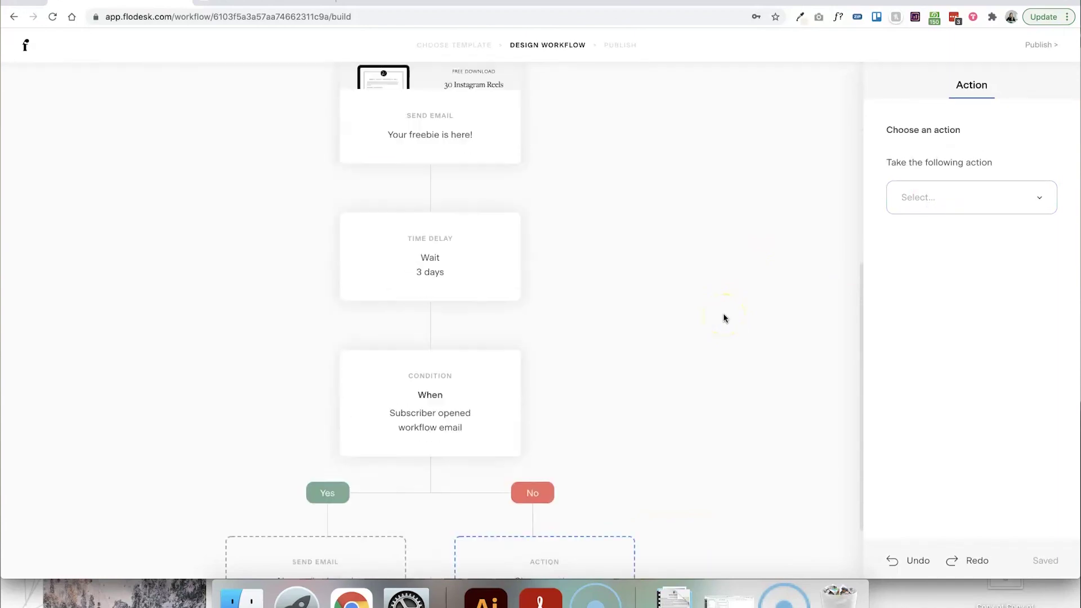
scroll(724, 318, down, 3)
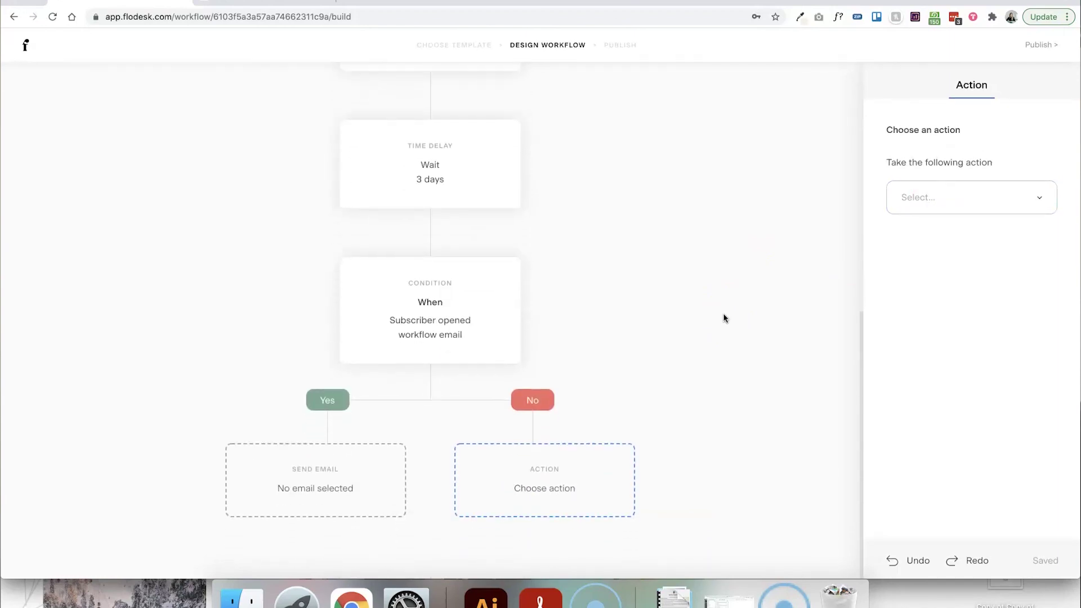
scroll(723, 318, up, 10)
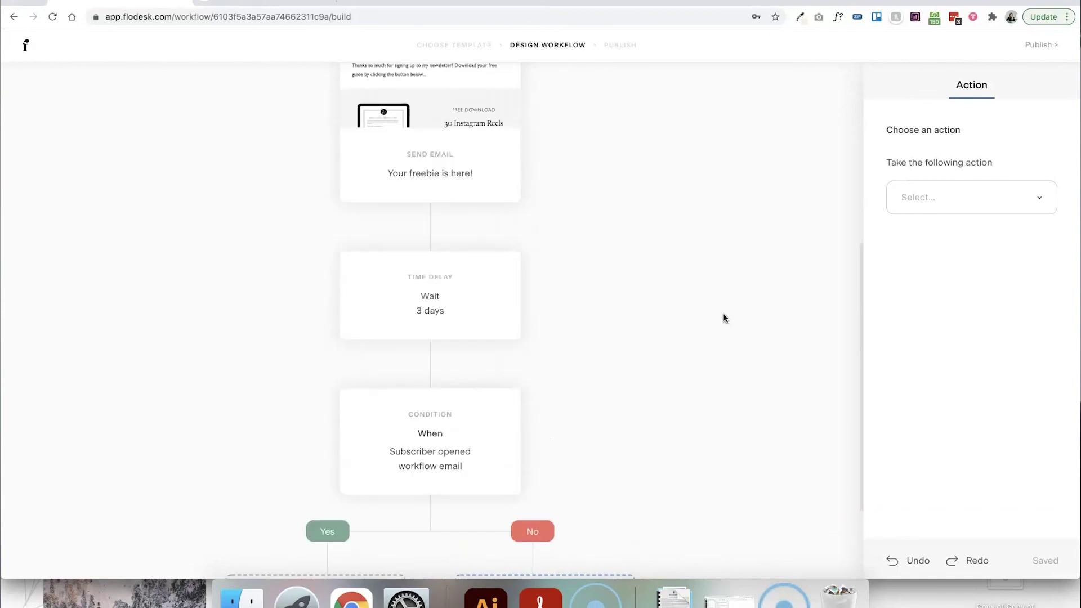
scroll(724, 318, up, 2)
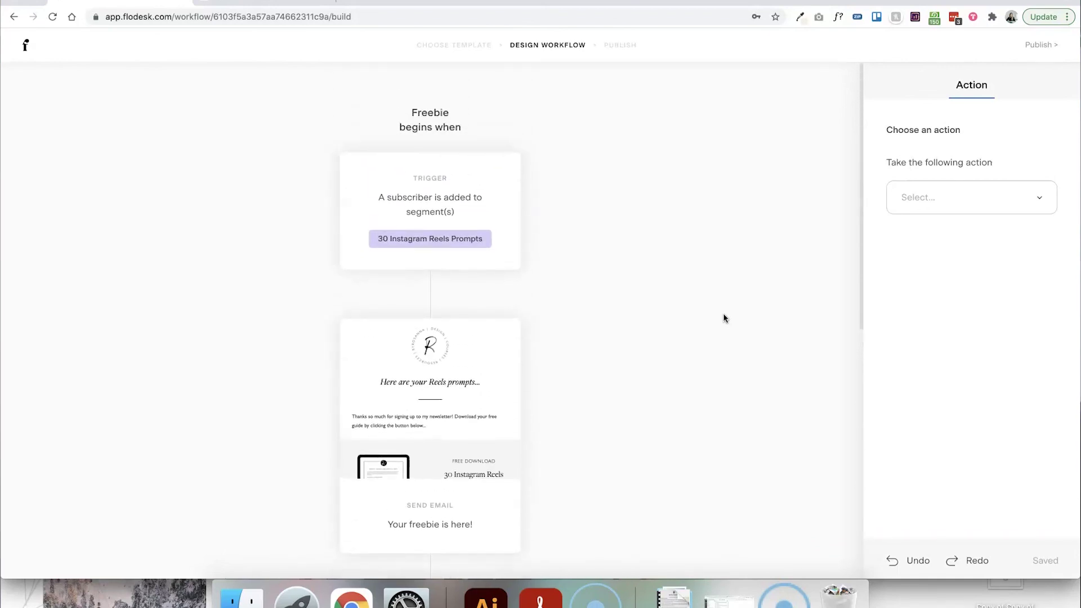
Switch to the Email Marketing with Flodesk course page on Teachable, expand the full Course Modules list and look through its lessons.
key(ctrl+Tab)
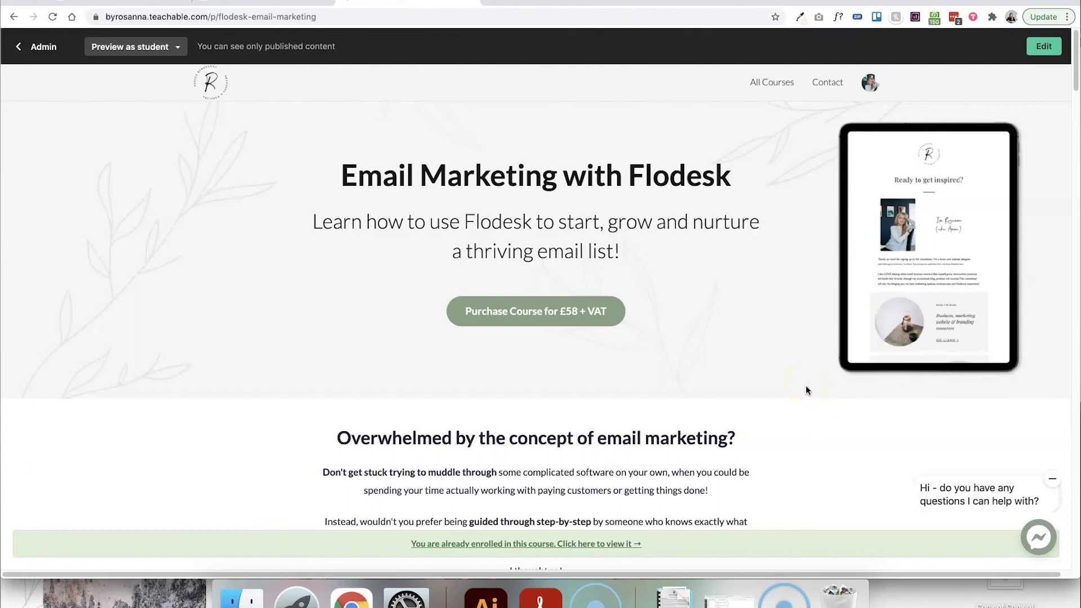
scroll(807, 390, down, 15)
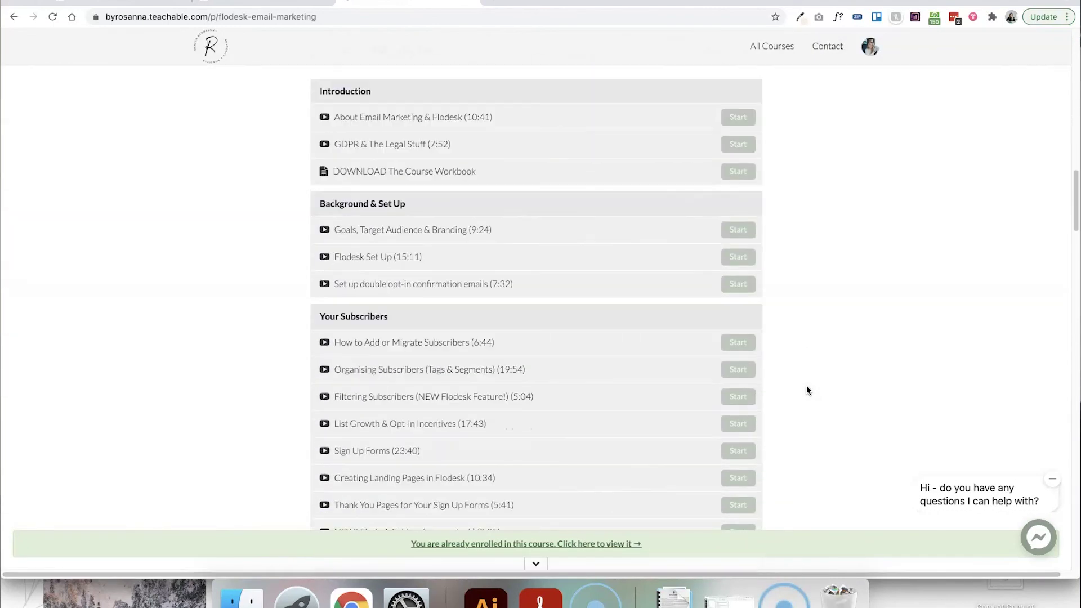
scroll(807, 390, up, 1)
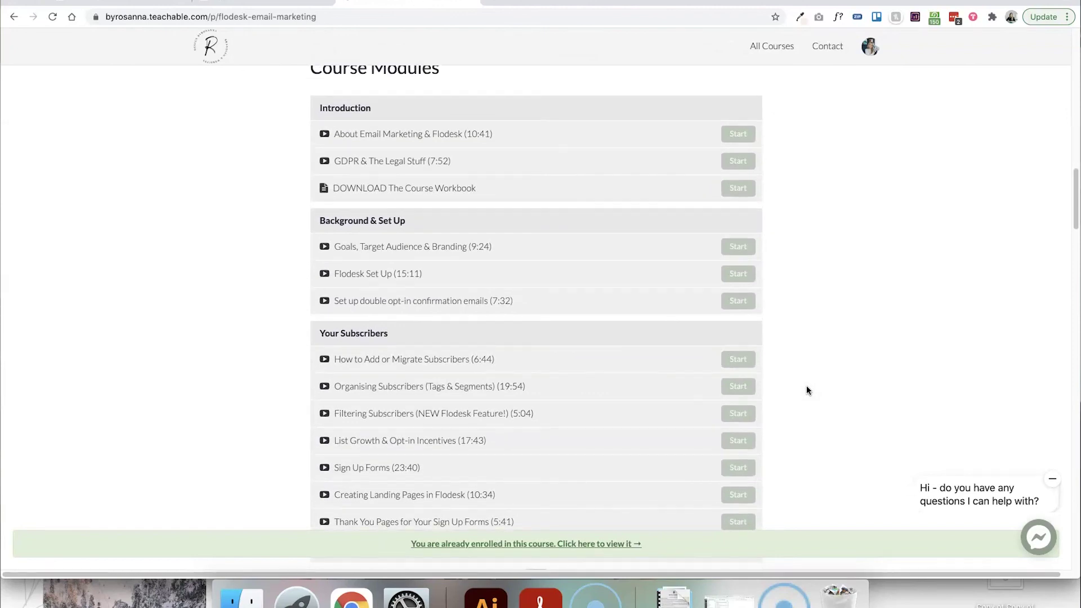
scroll(806, 388, down, 2)
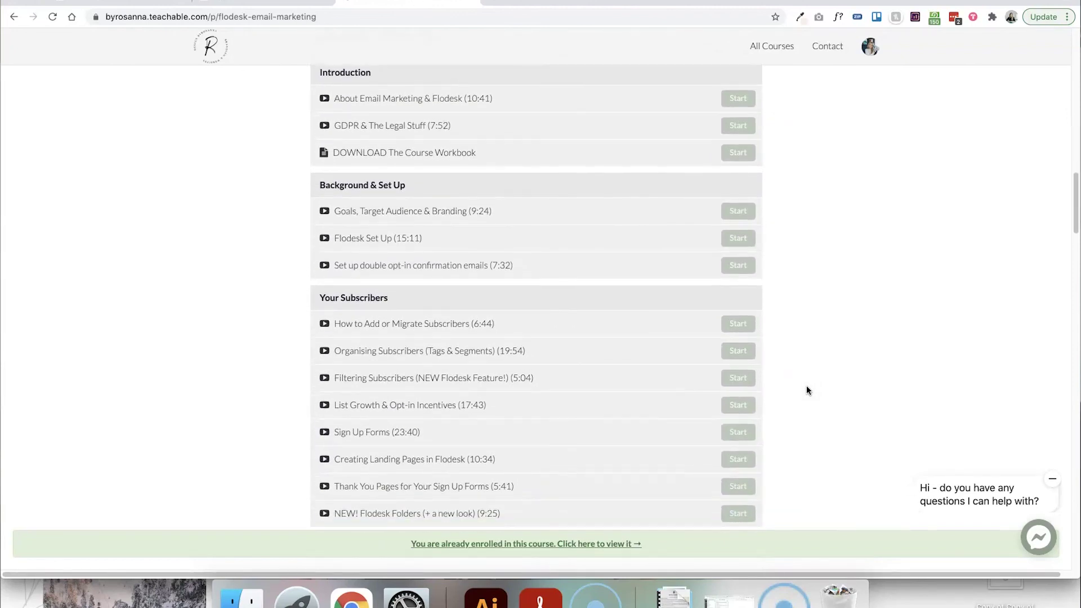
scroll(806, 391, down, 3)
click(522, 415)
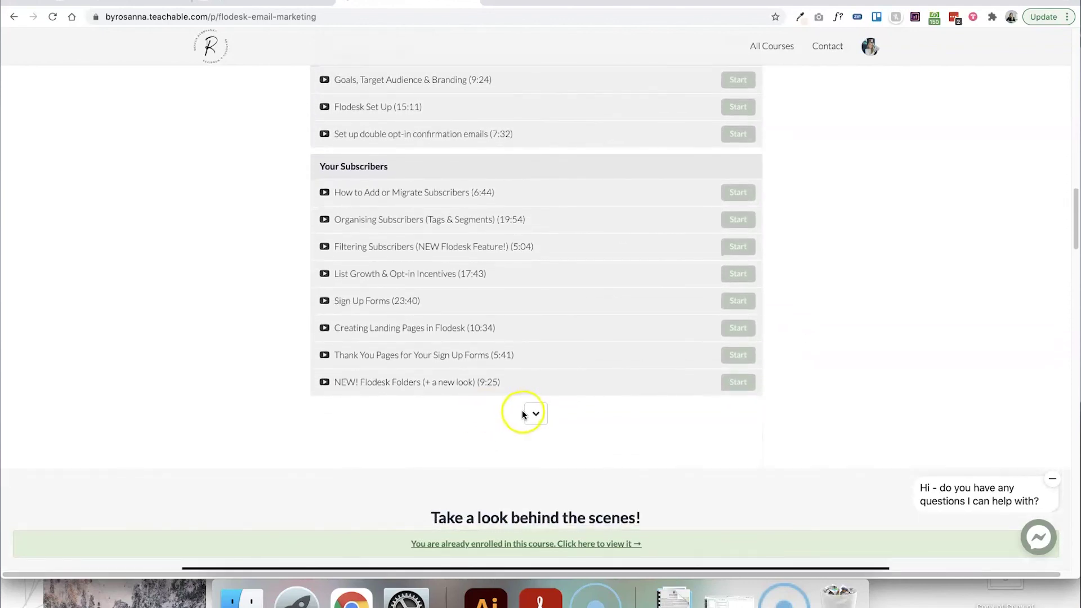
scroll(668, 389, down, 5)
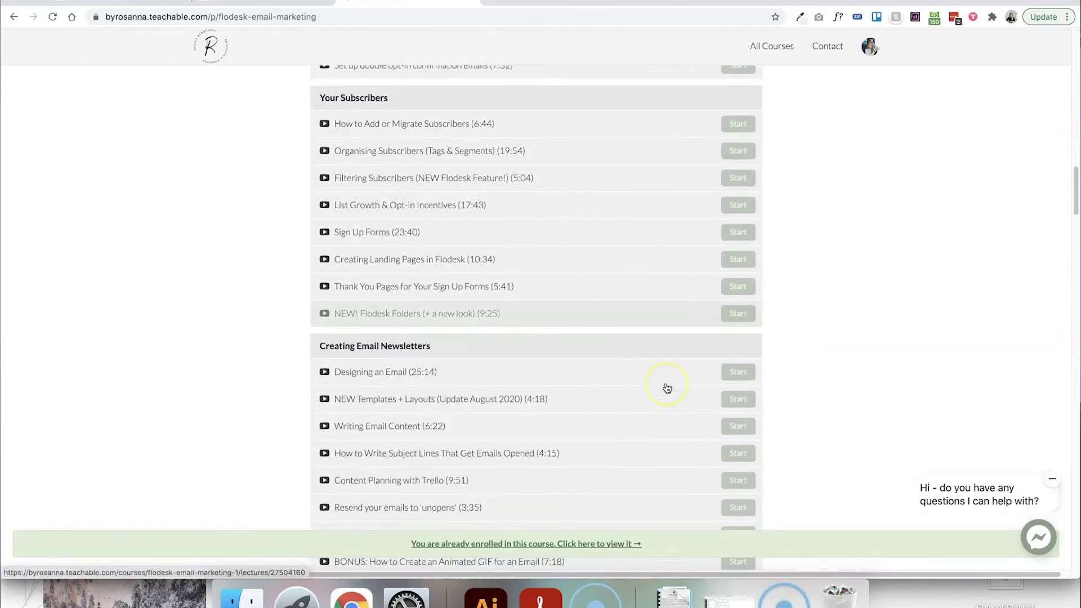
scroll(667, 389, down, 10)
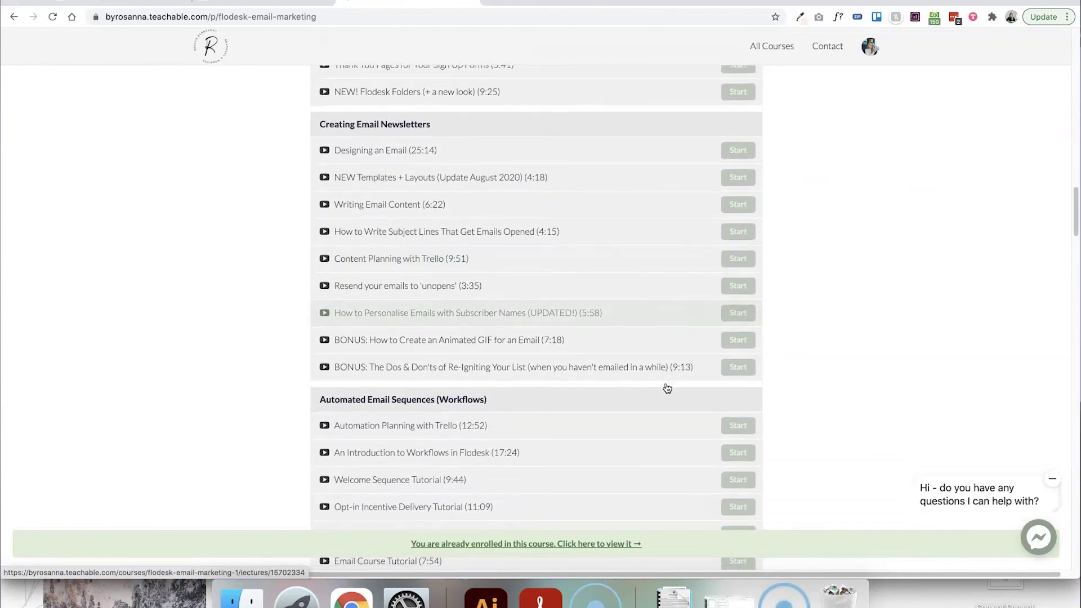
scroll(668, 389, up, 20)
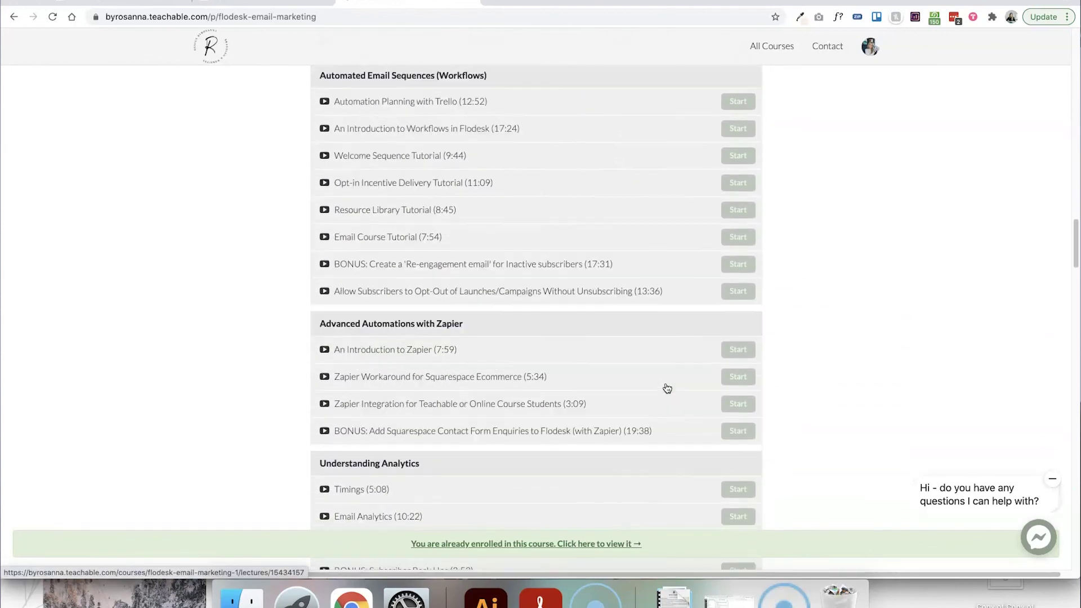